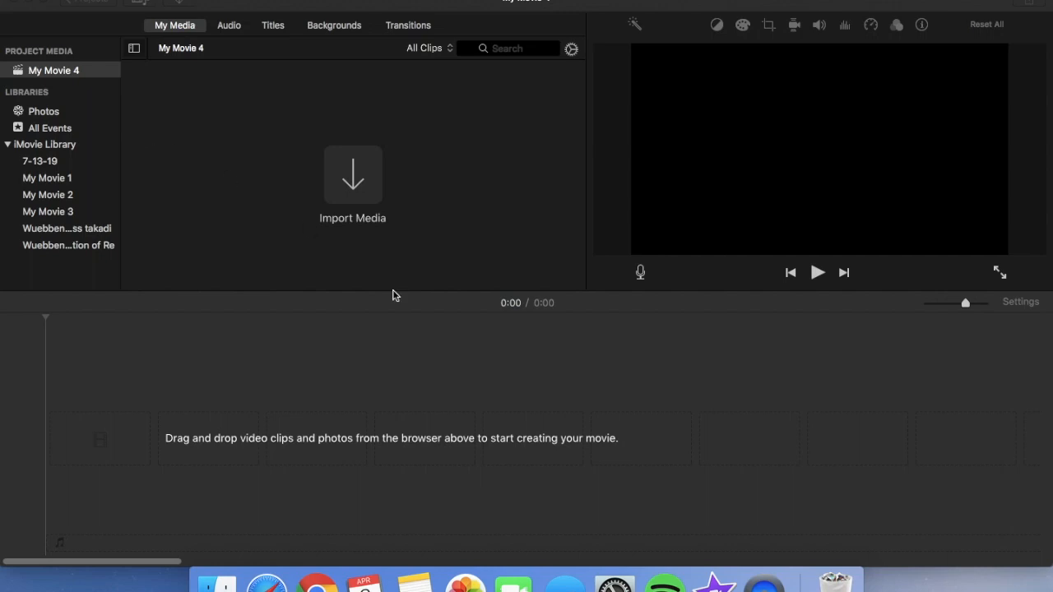
Add the Downloads photos IMG_7672.JPG, IMG_0289.JPG and IMG_9854.JPG to the movie timeline in that order
click(217, 584)
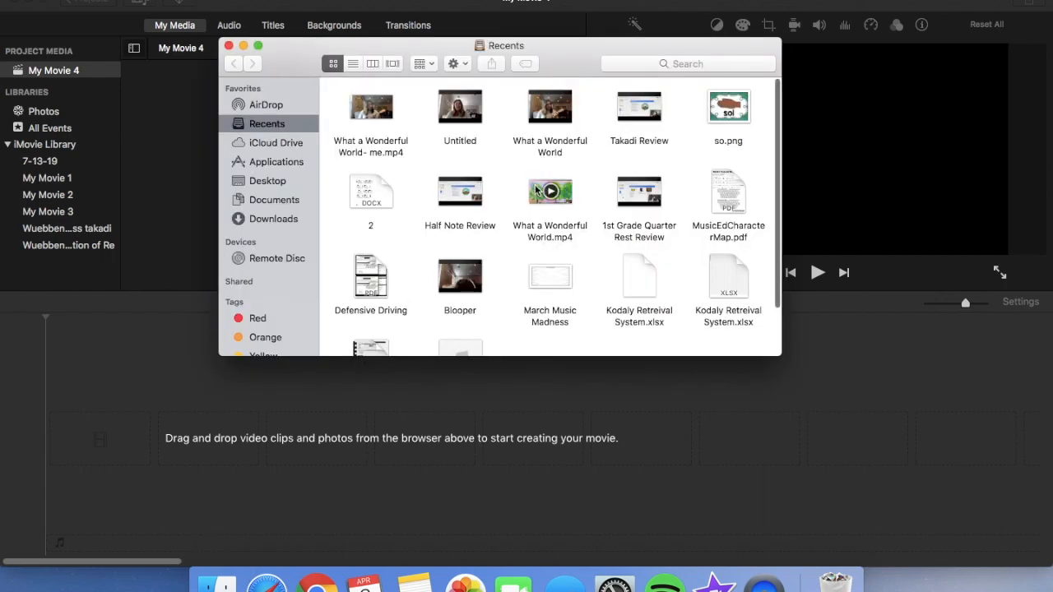
click(269, 221)
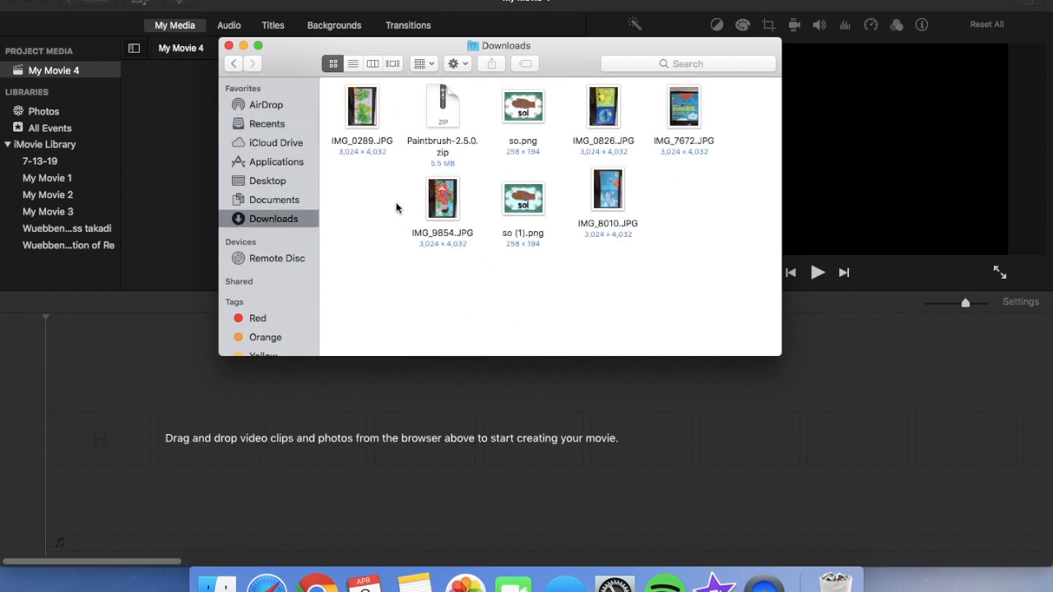
drag(668, 136, 152, 452)
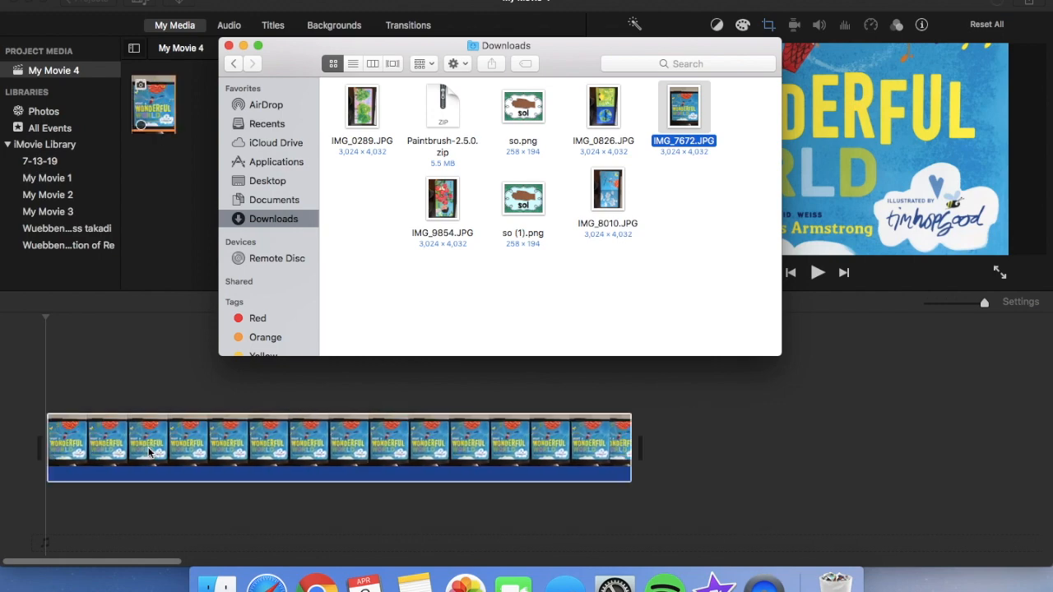
drag(371, 126, 657, 424)
scroll(775, 468, right, 10)
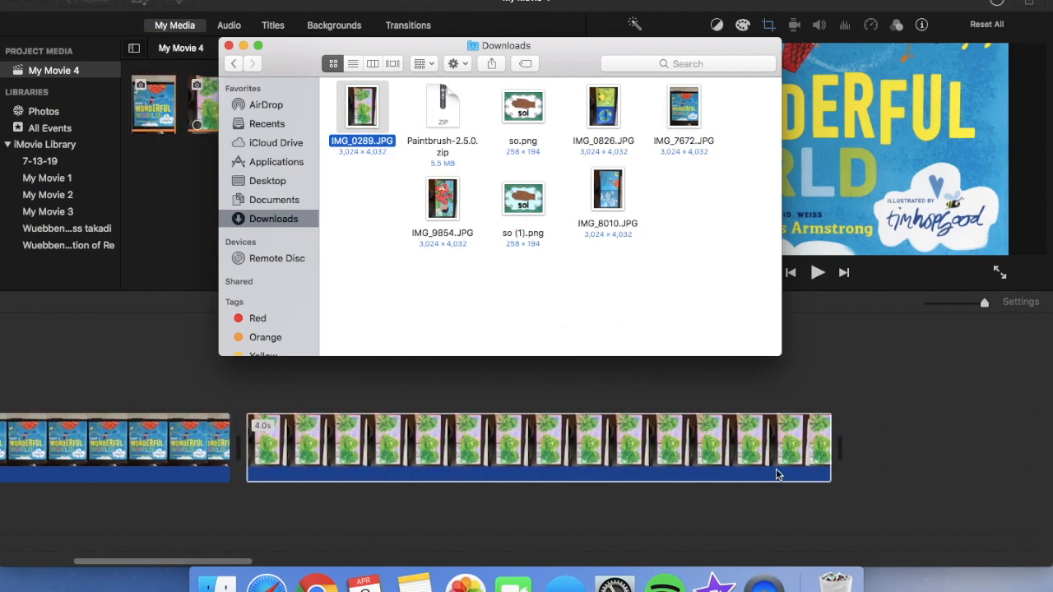
drag(448, 222, 703, 460)
click(693, 392)
scroll(428, 448, left, 10)
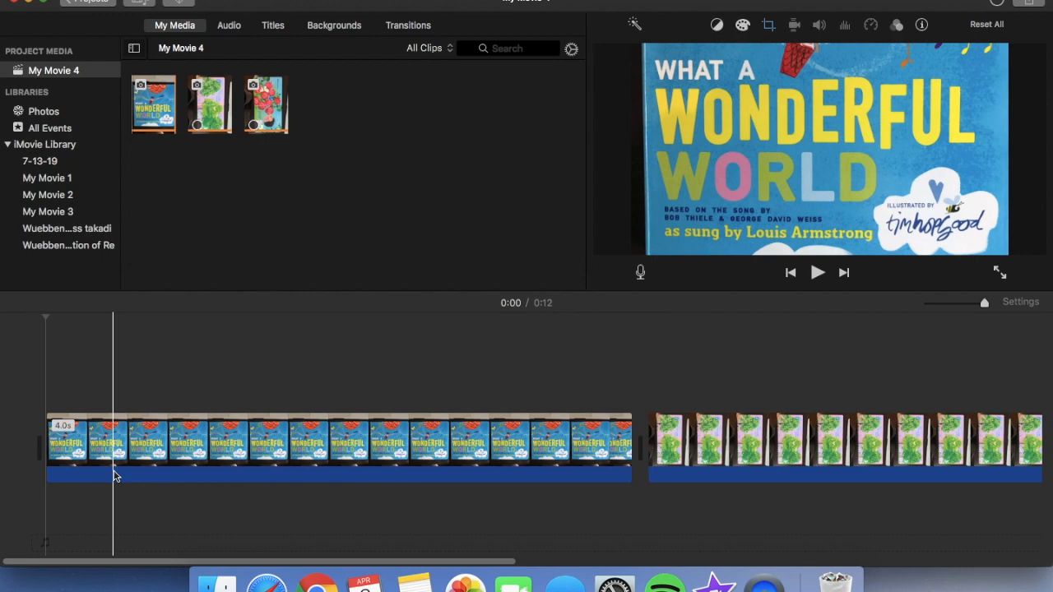
Try the Fit and Crop to Fill styles on the book cover clip and return it to Ken Burns
drag(984, 302, 975, 303)
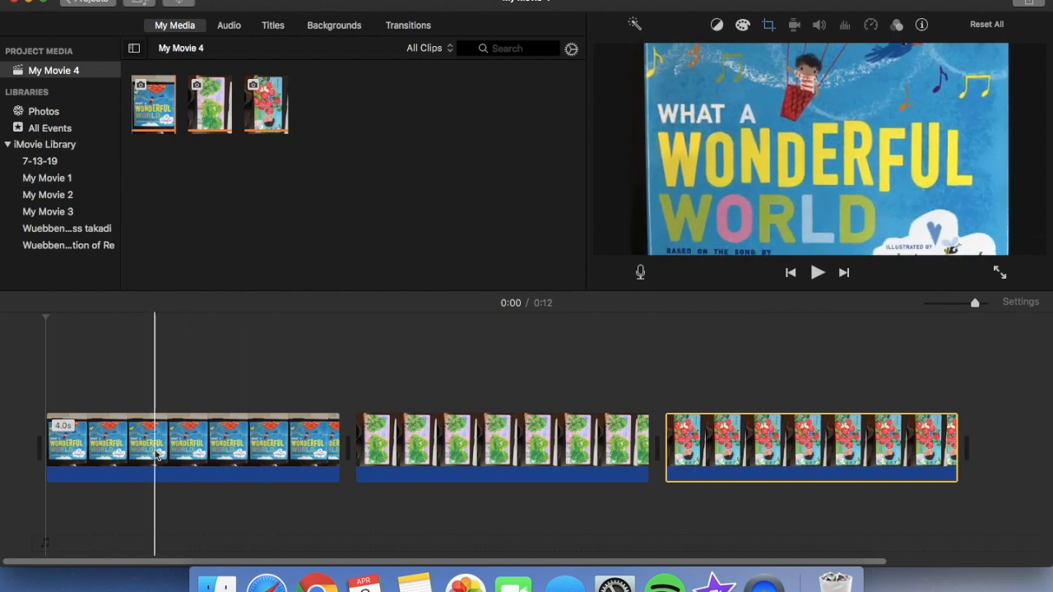
click(157, 454)
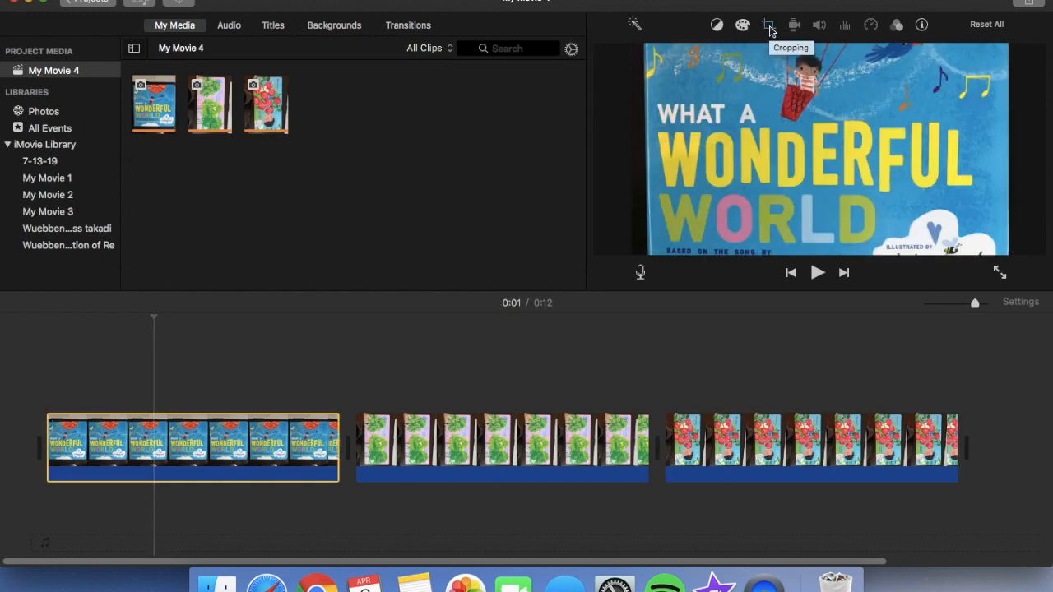
click(768, 26)
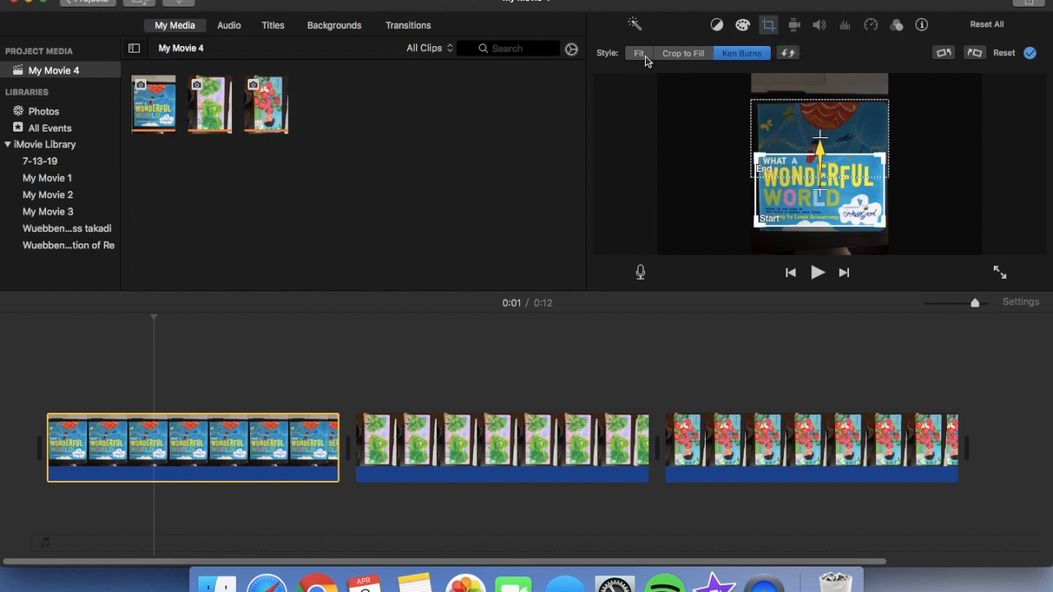
click(639, 54)
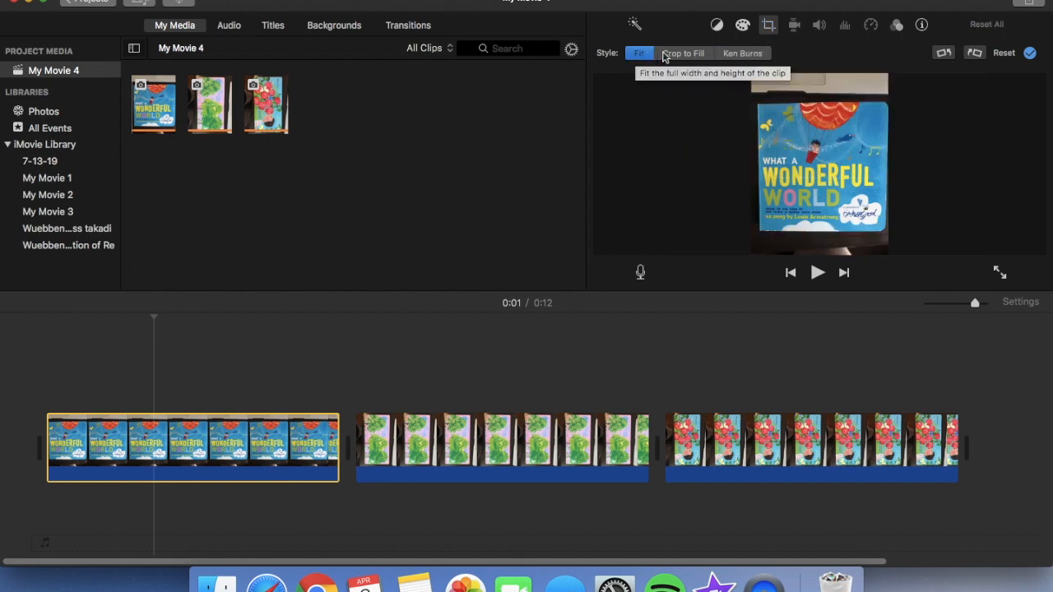
click(670, 56)
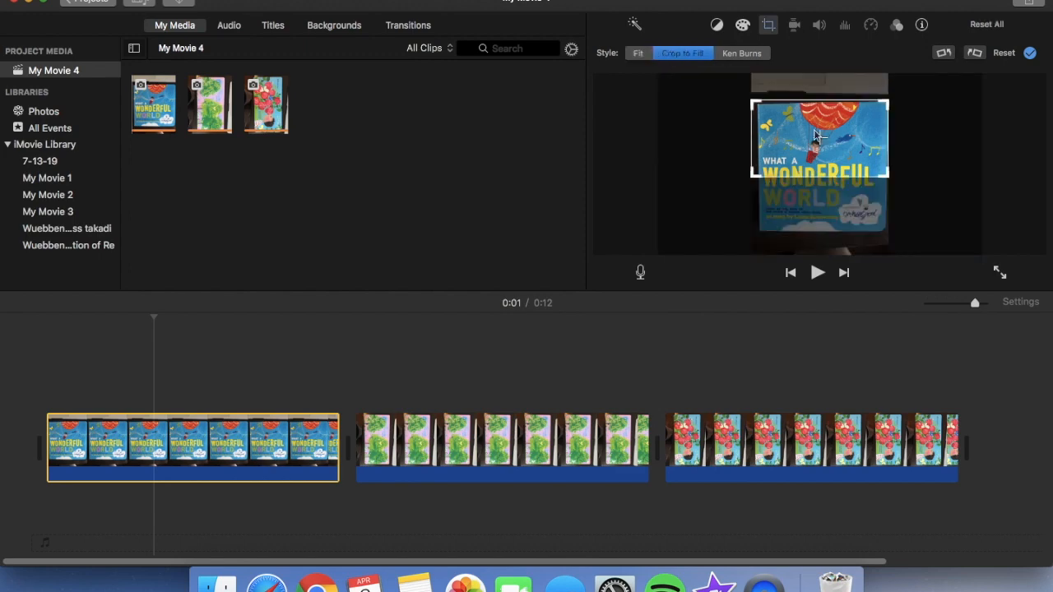
click(730, 54)
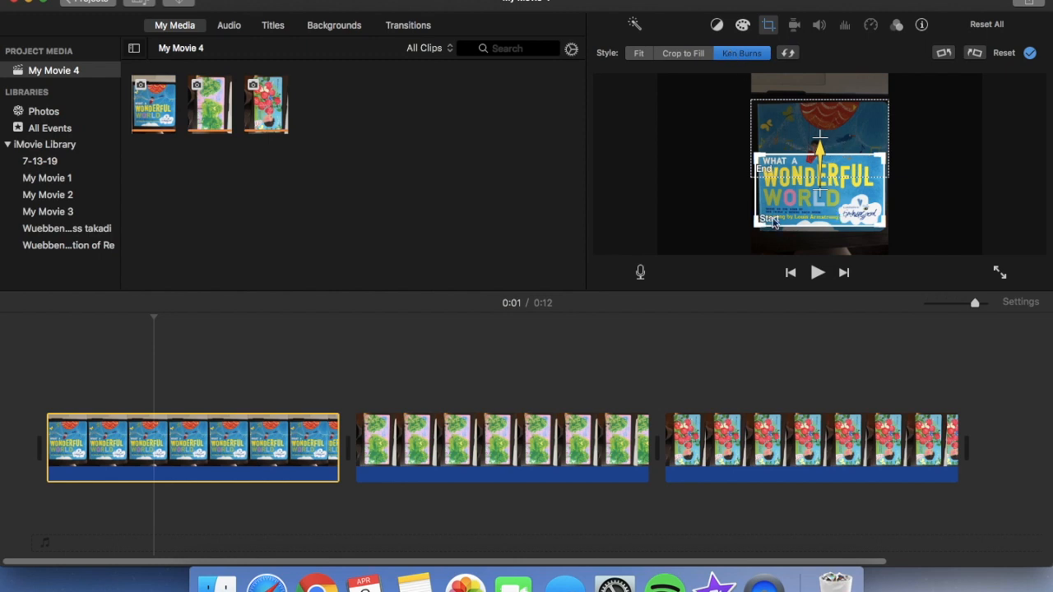
Place the cover clip's Ken Burns start frame on the upper half of the book and the end frame on the lower half
click(775, 121)
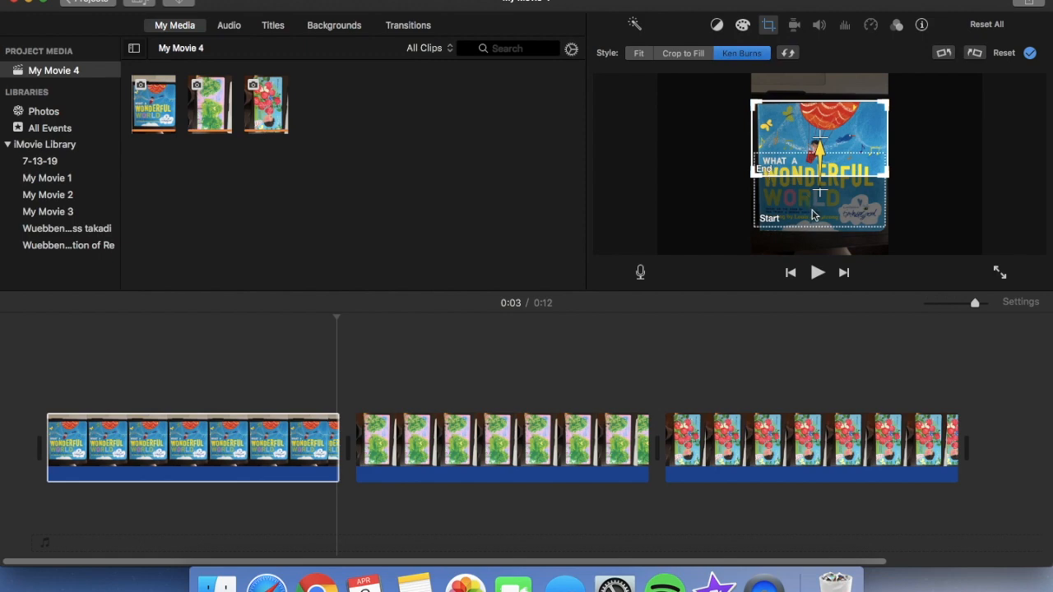
drag(813, 215, 814, 157)
mouse_move(884, 93)
mouse_down()
mouse_move(912, 74)
mouse_move(885, 93)
mouse_up()
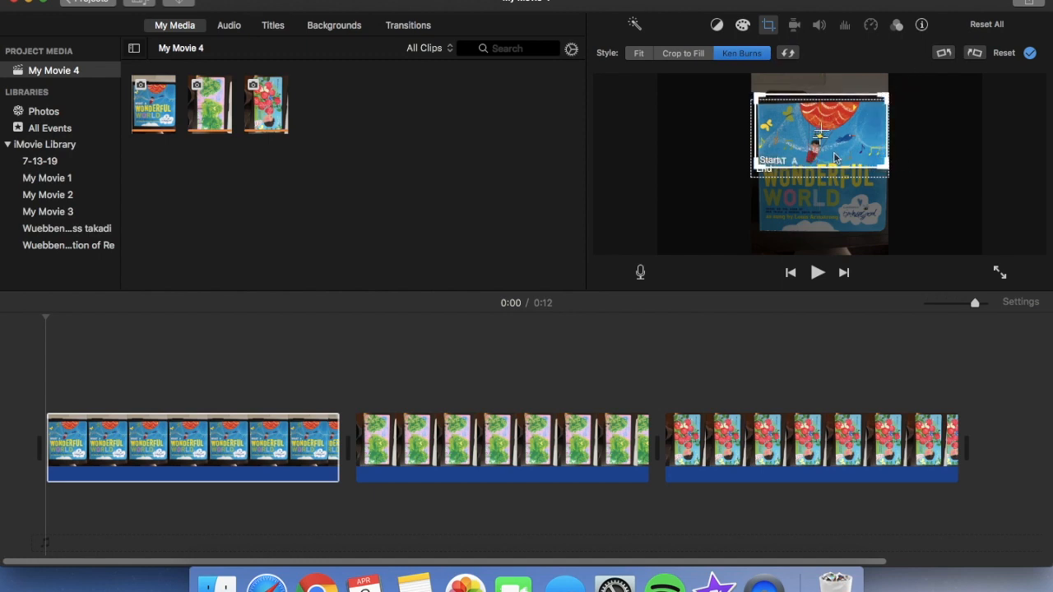
drag(774, 174, 770, 232)
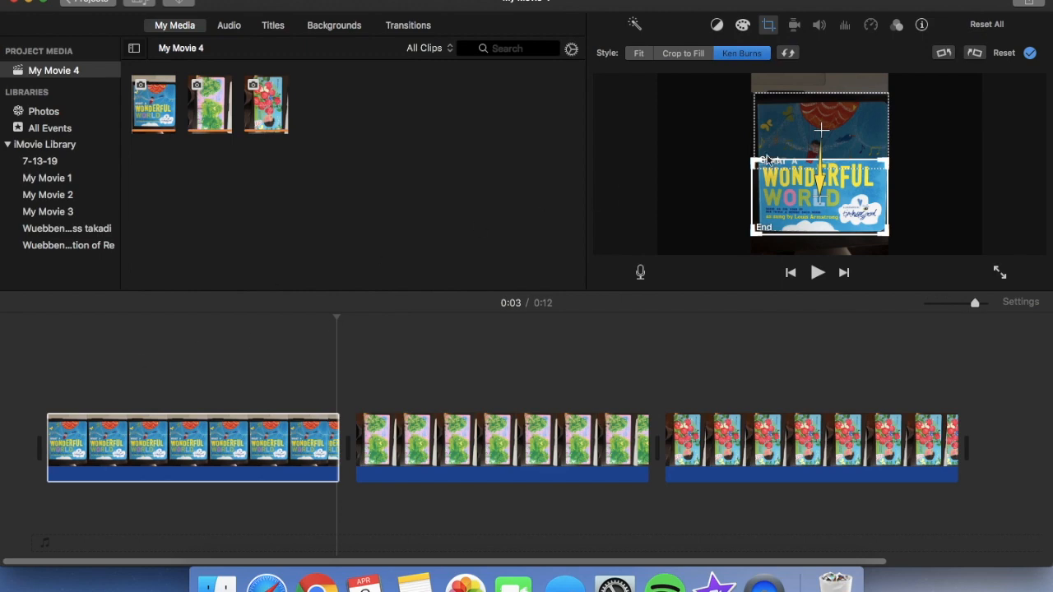
click(787, 116)
click(788, 207)
Play back the cover clip's pan and lengthen the clip slightly on the timeline
click(43, 389)
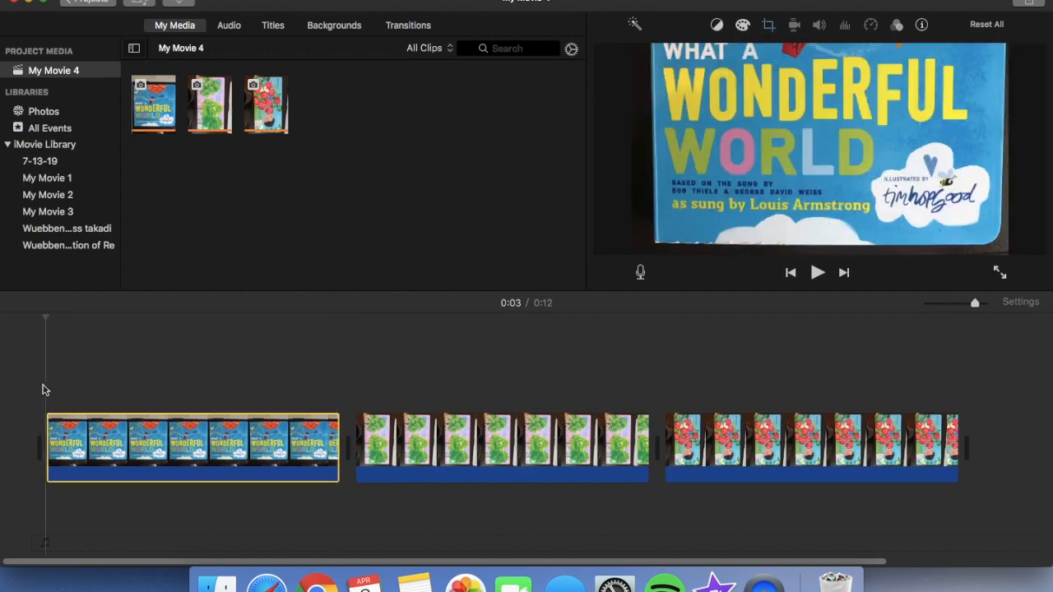
key(space)
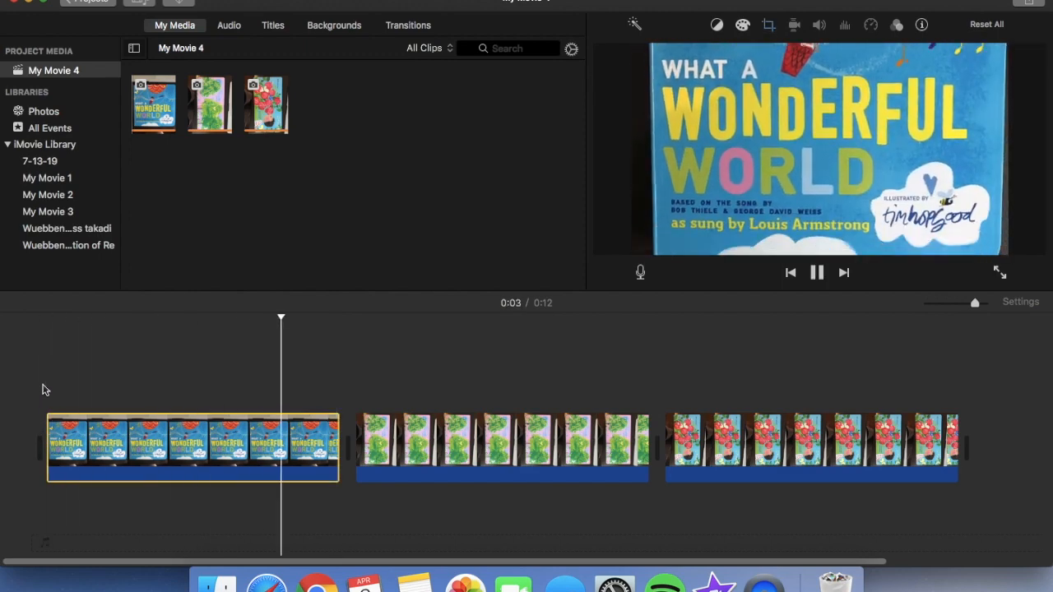
key(space)
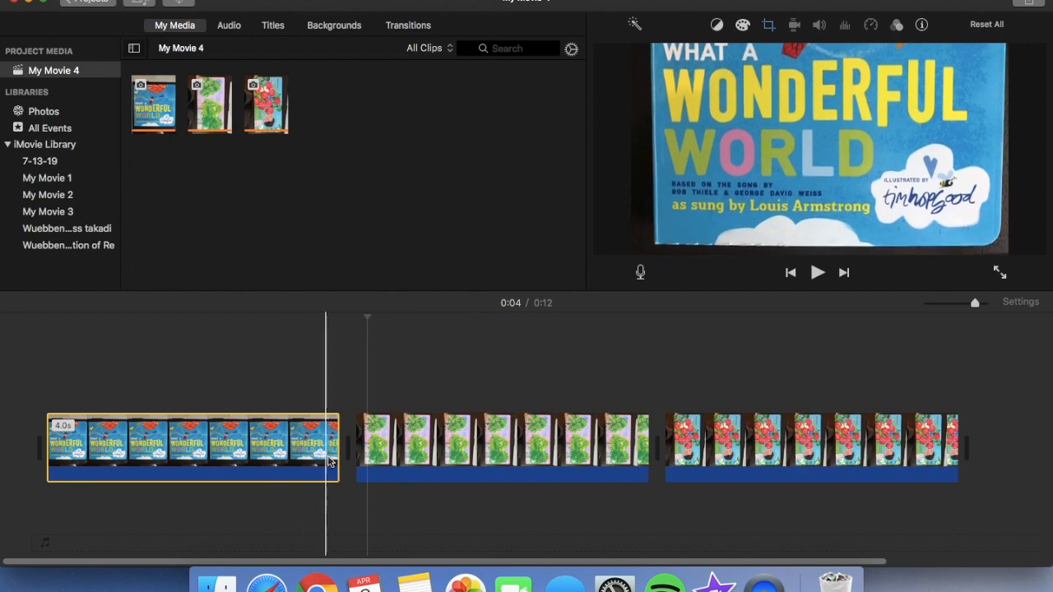
drag(339, 453, 364, 492)
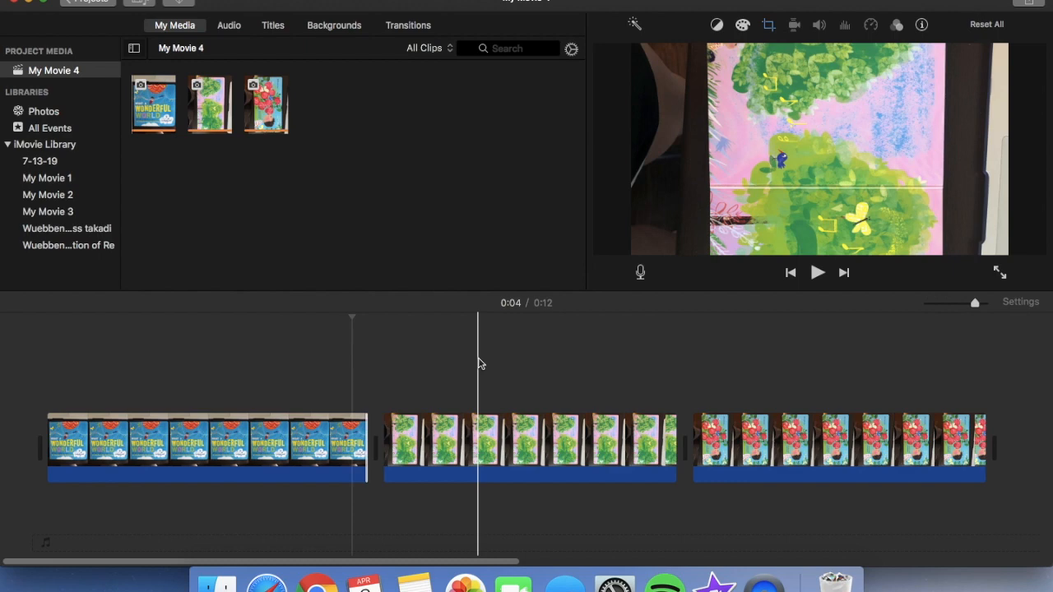
Rotate the green trees clip 90 degrees counterclockwise so the page is upright
click(495, 431)
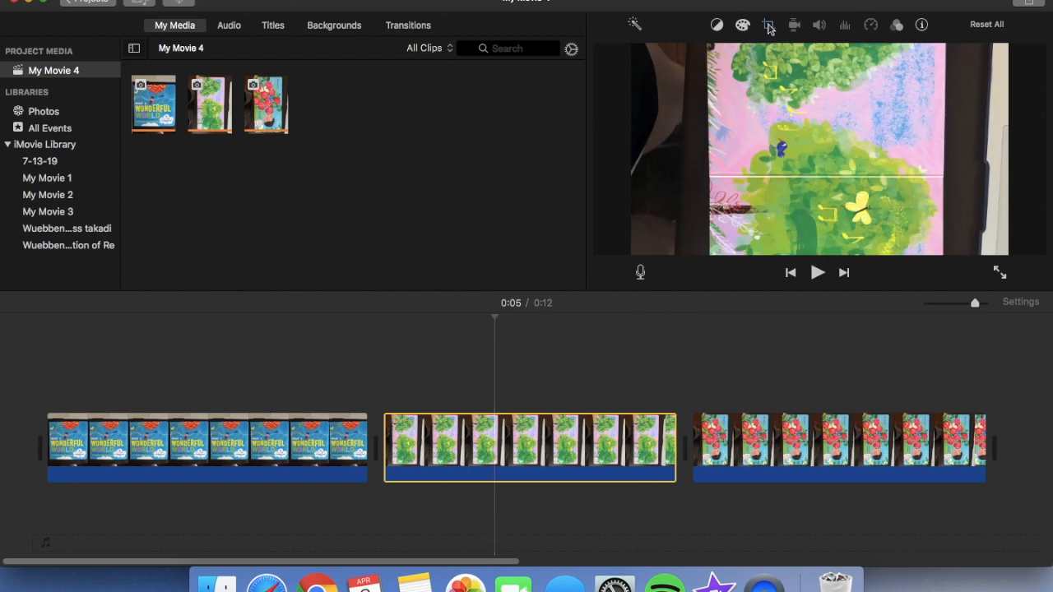
click(768, 28)
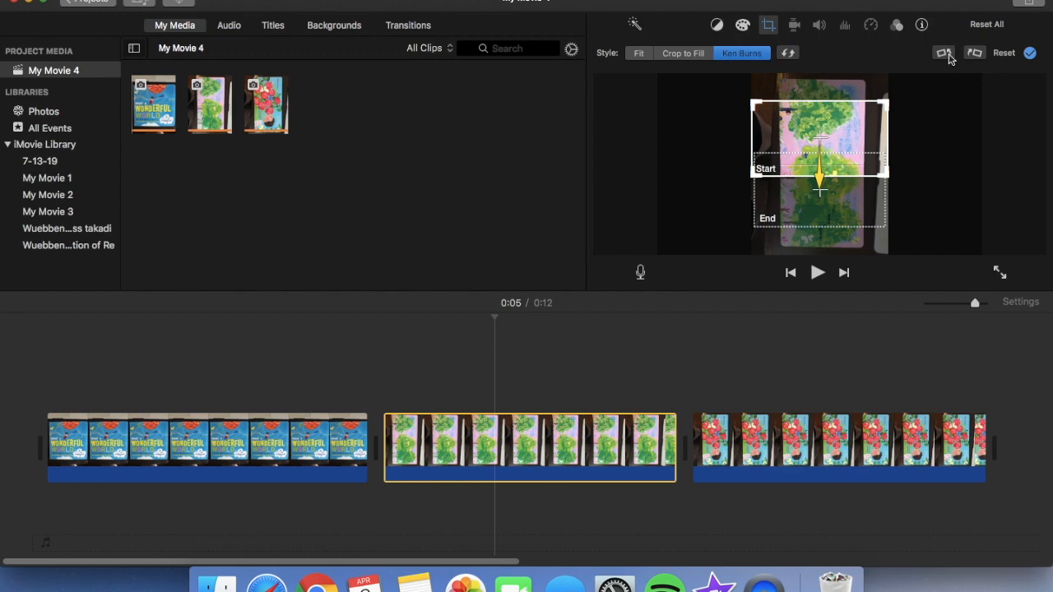
click(945, 54)
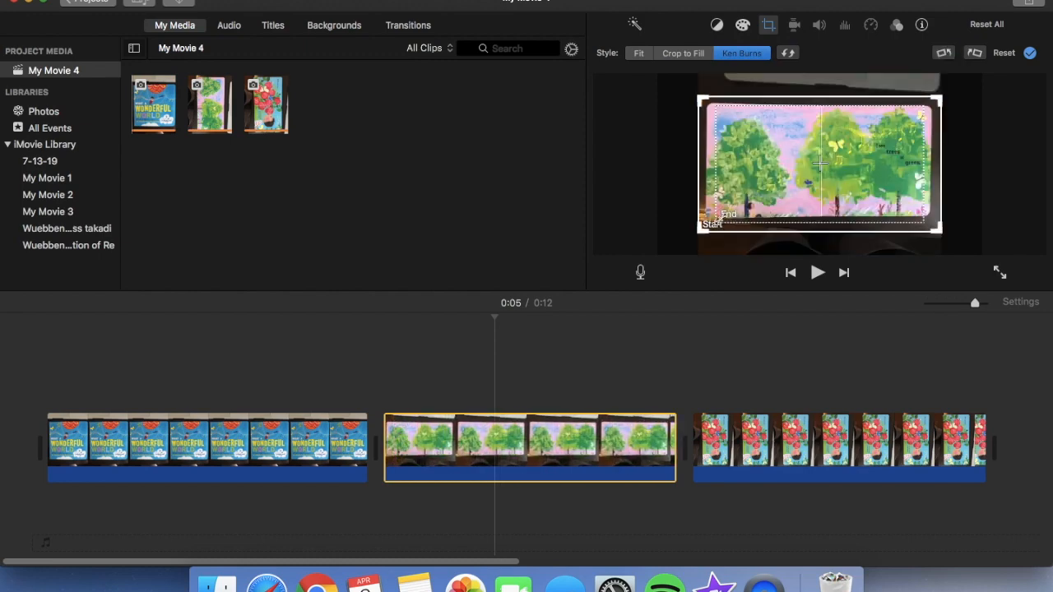
Shrink the trees clip's Ken Burns start frame around the middle of the page and fit the end frame to nearly the whole page
mouse_move(709, 222)
mouse_down()
mouse_move(769, 189)
mouse_move(702, 224)
mouse_up()
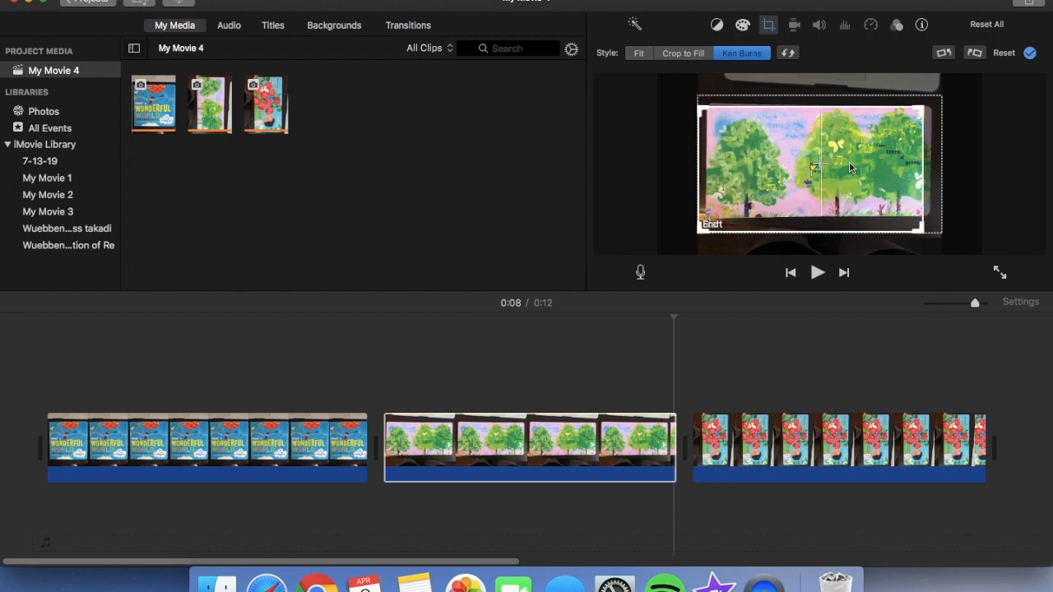
click(934, 201)
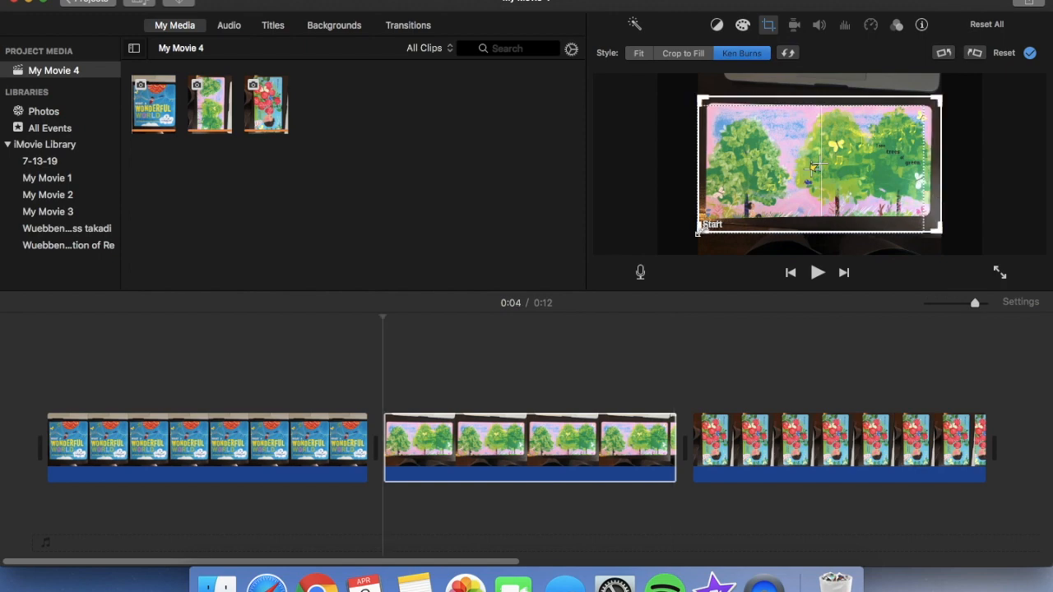
drag(699, 231, 798, 176)
drag(874, 148, 810, 181)
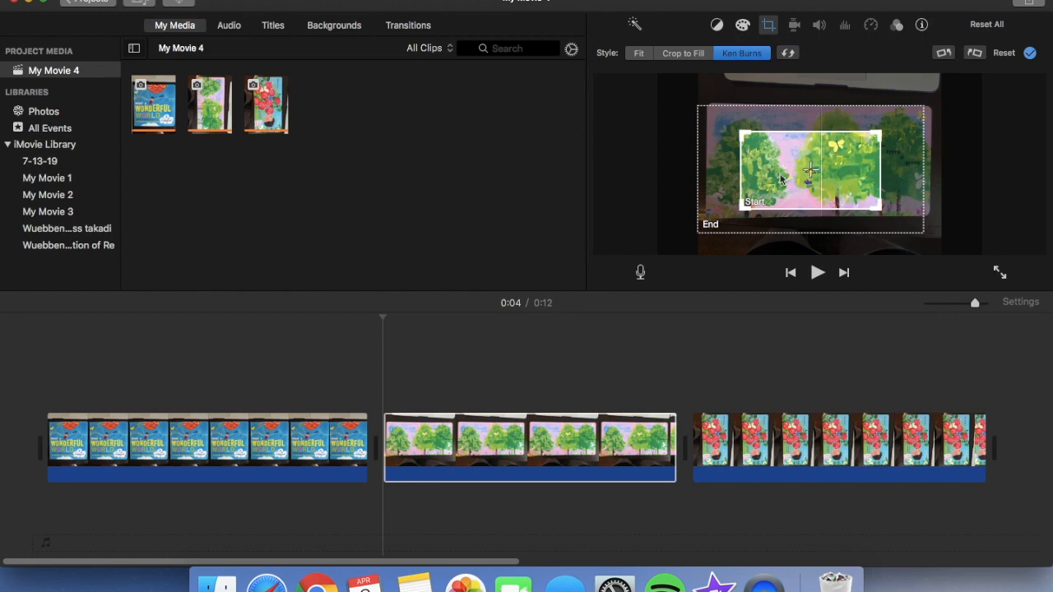
click(711, 229)
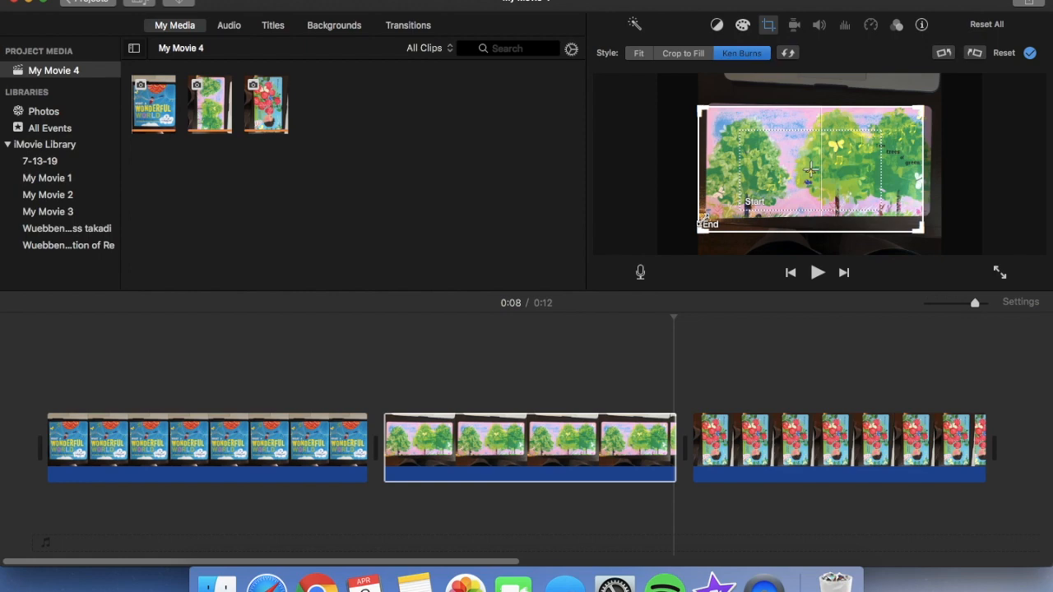
drag(701, 225, 706, 212)
drag(727, 197, 727, 193)
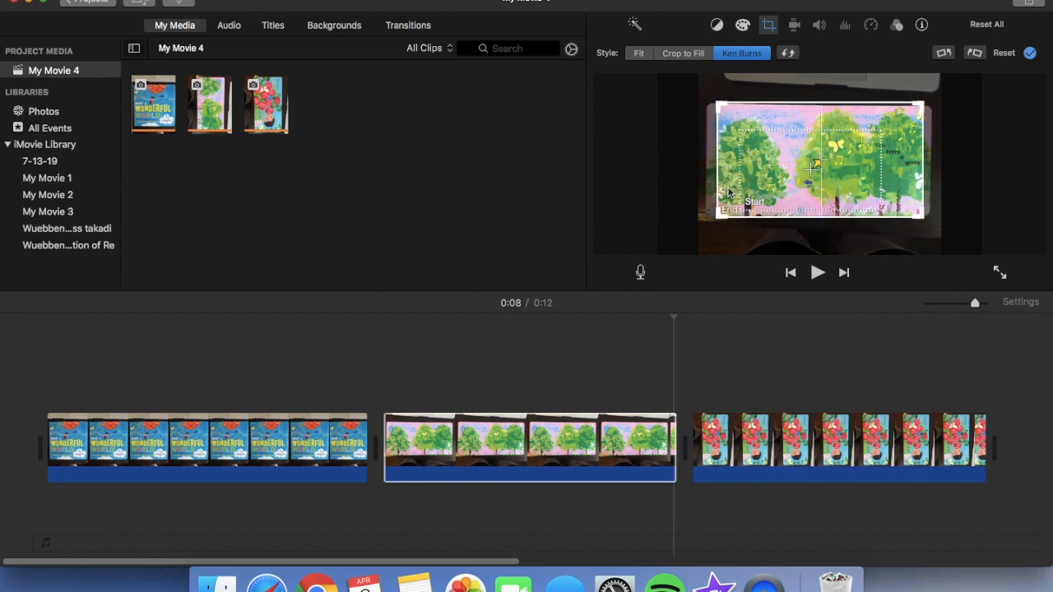
Play back the trees clip from its beginning to check the Ken Burns zoom
click(386, 413)
key(space)
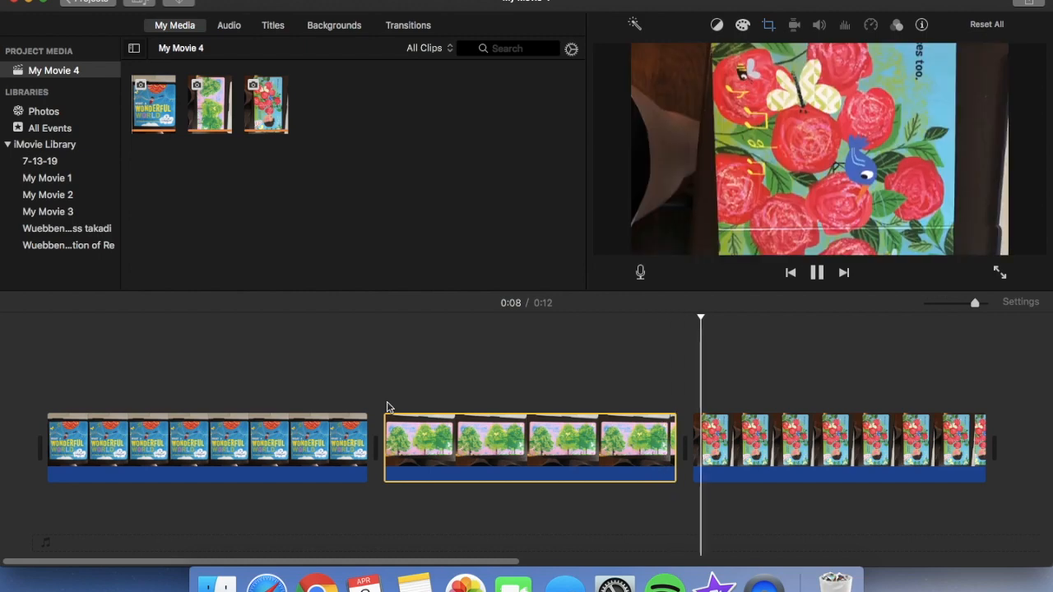
key(space)
Rotate the red roses clip 90 degrees counterclockwise so the page is upright
click(841, 475)
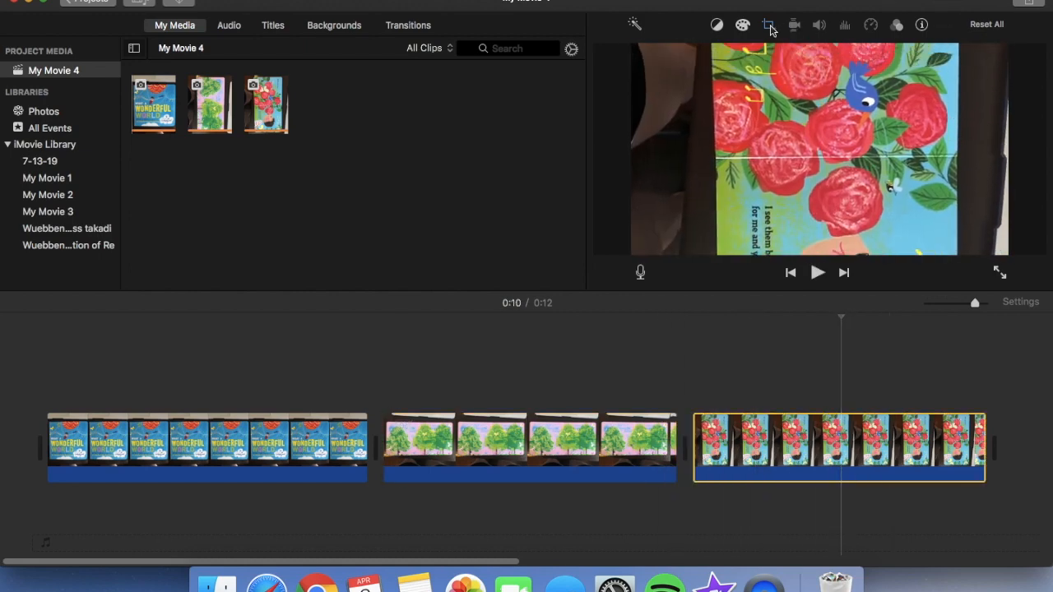
click(769, 26)
click(942, 54)
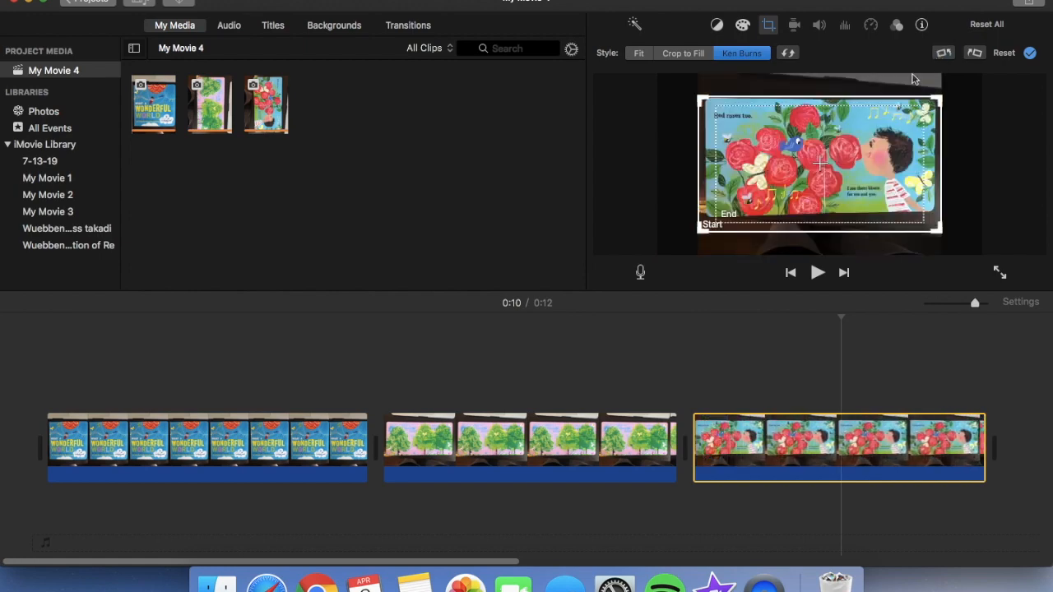
Set the roses clip's Ken Burns start frame toward the page's left edge and end frame toward its right edge, and play back the clip
click(805, 183)
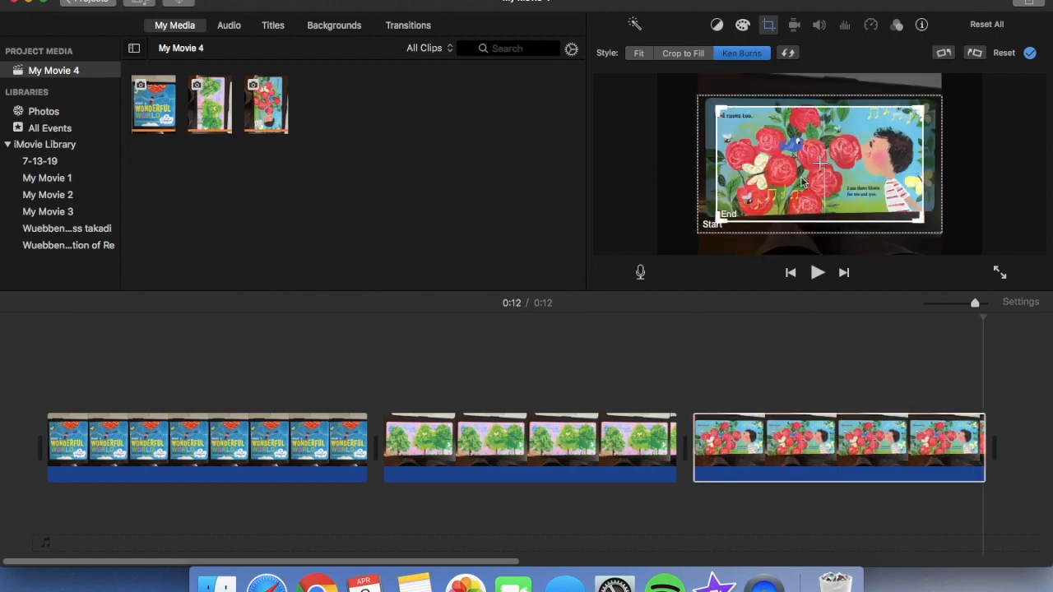
click(700, 200)
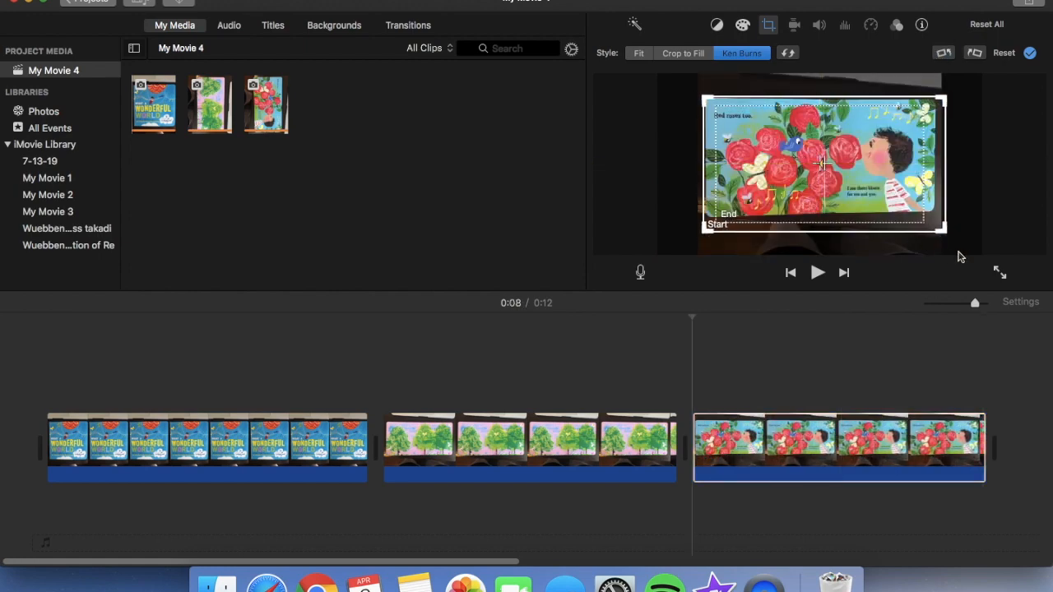
drag(944, 231, 931, 216)
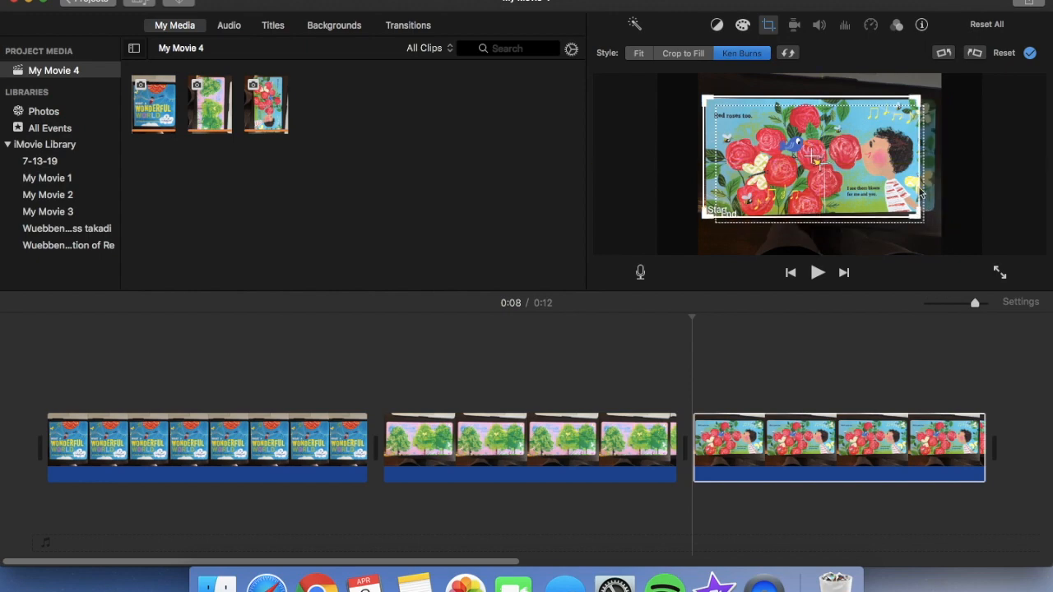
click(921, 191)
drag(881, 188, 893, 180)
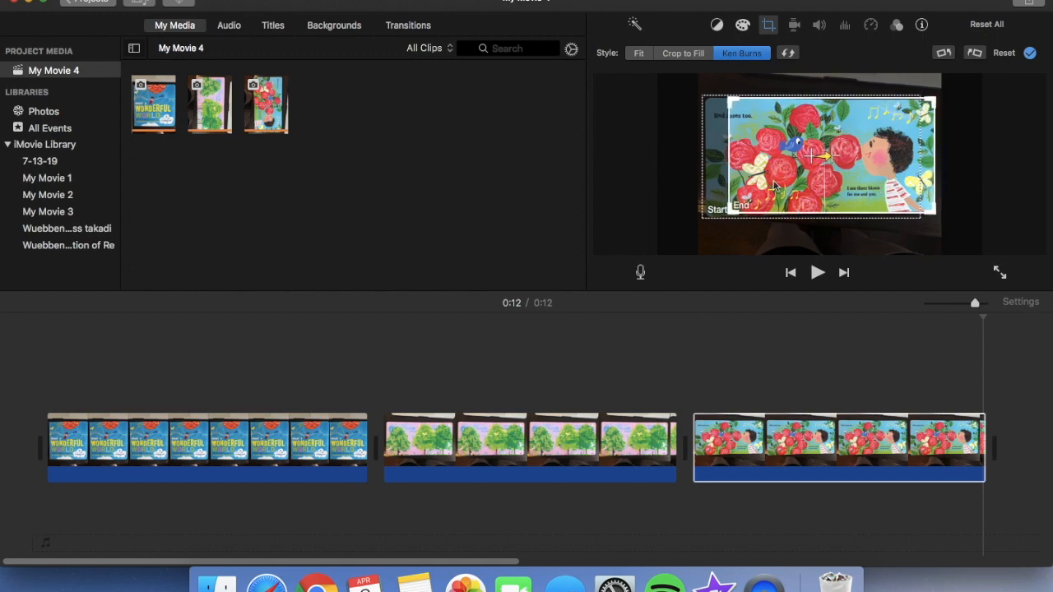
click(691, 405)
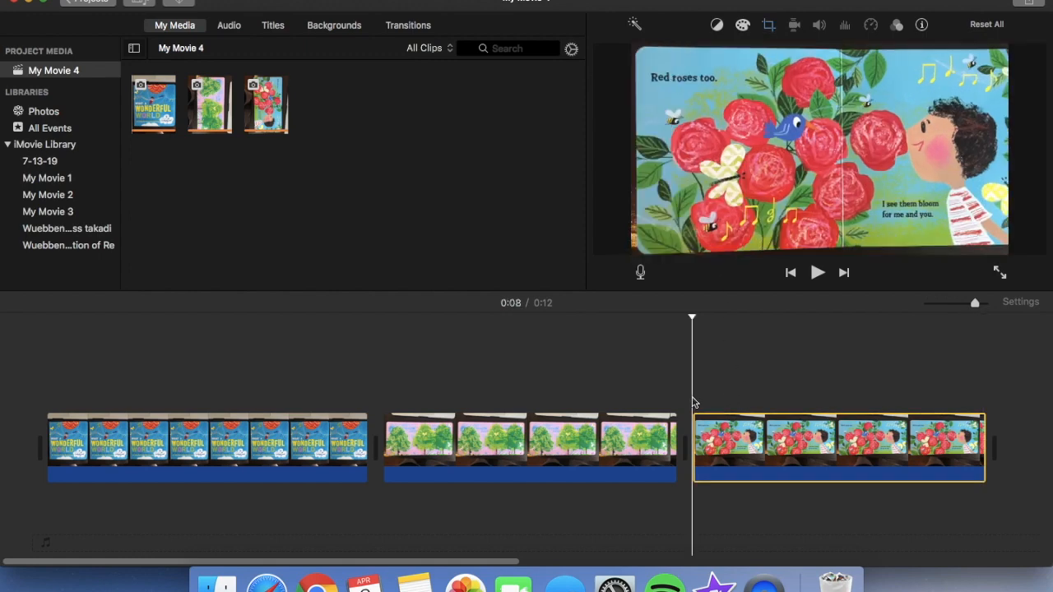
key(space)
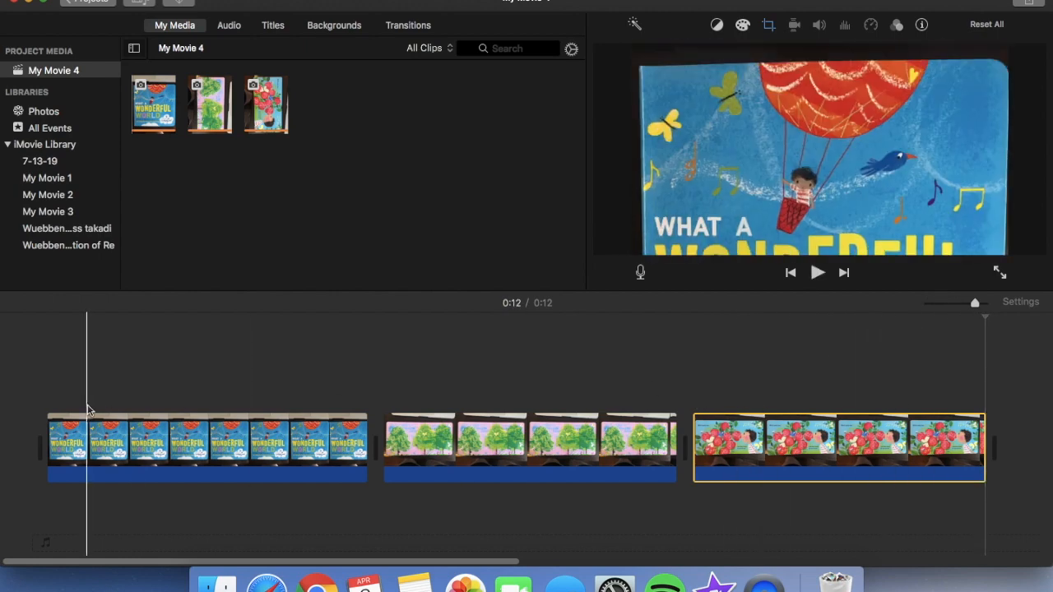
Play back the whole slideshow from its beginning to check the three page animations
click(44, 386)
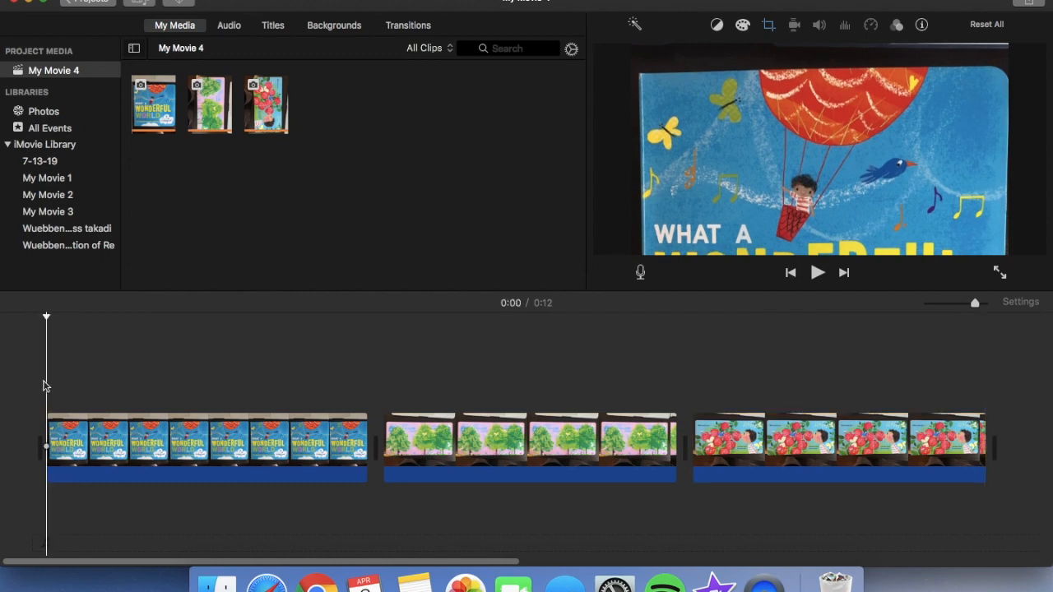
key(space)
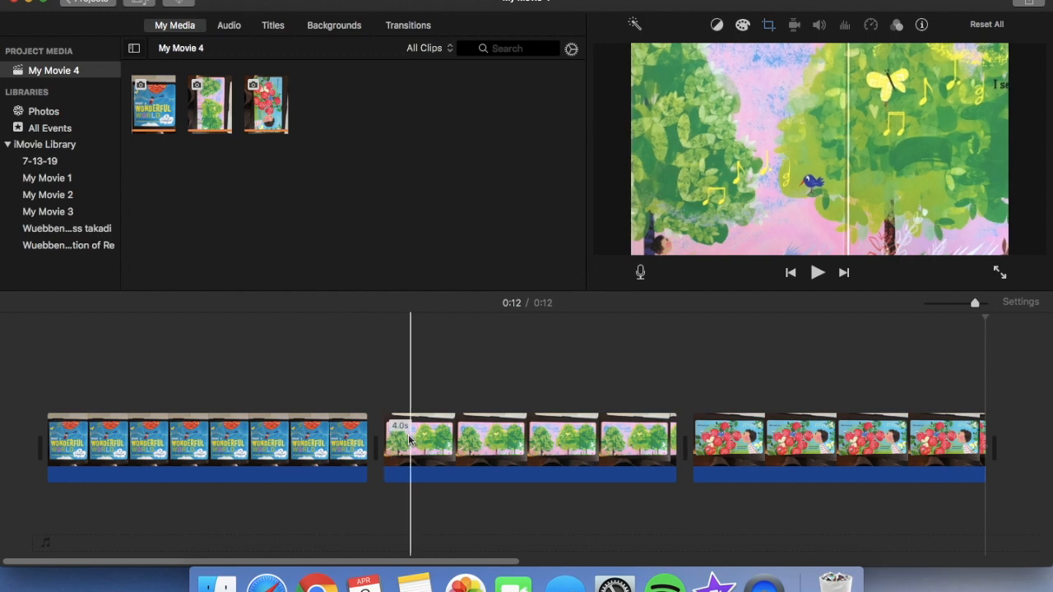
Add Cross Dissolve transitions between the cover and trees clips and between the trees and roses clips
click(408, 25)
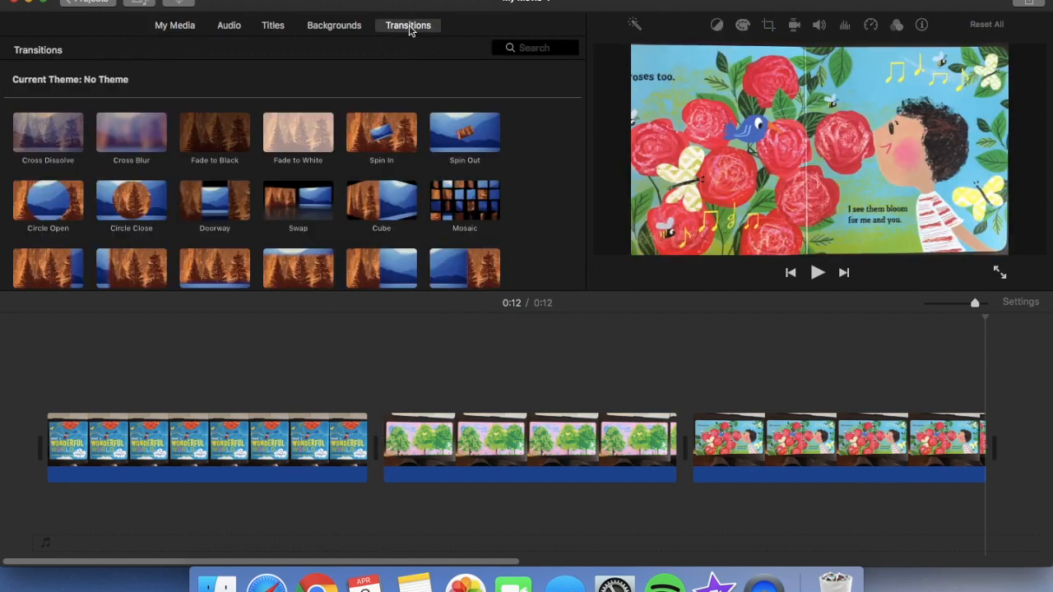
scroll(353, 201, down, 3)
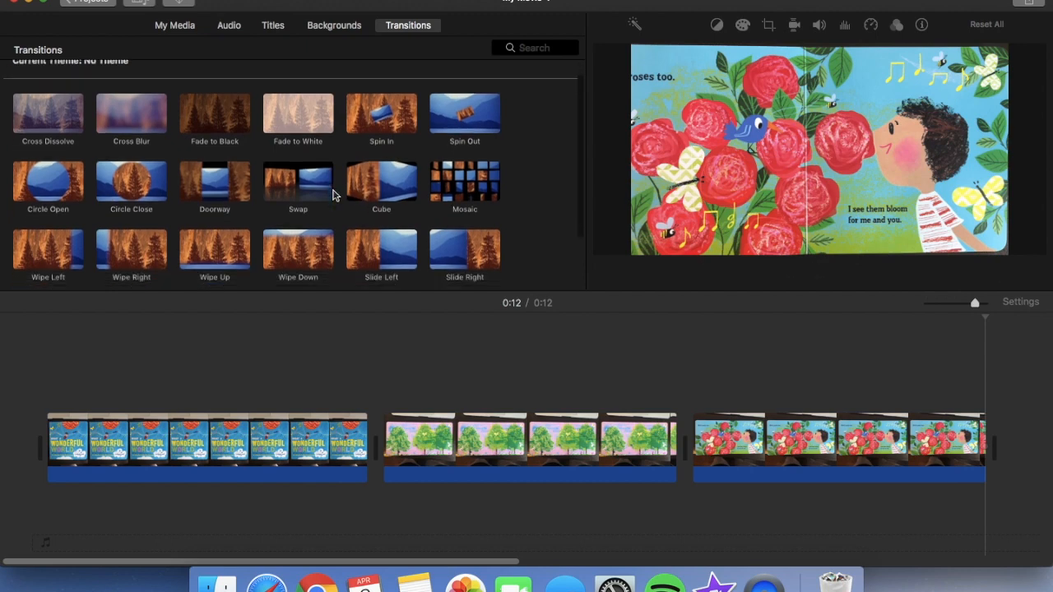
scroll(337, 192, up, 4)
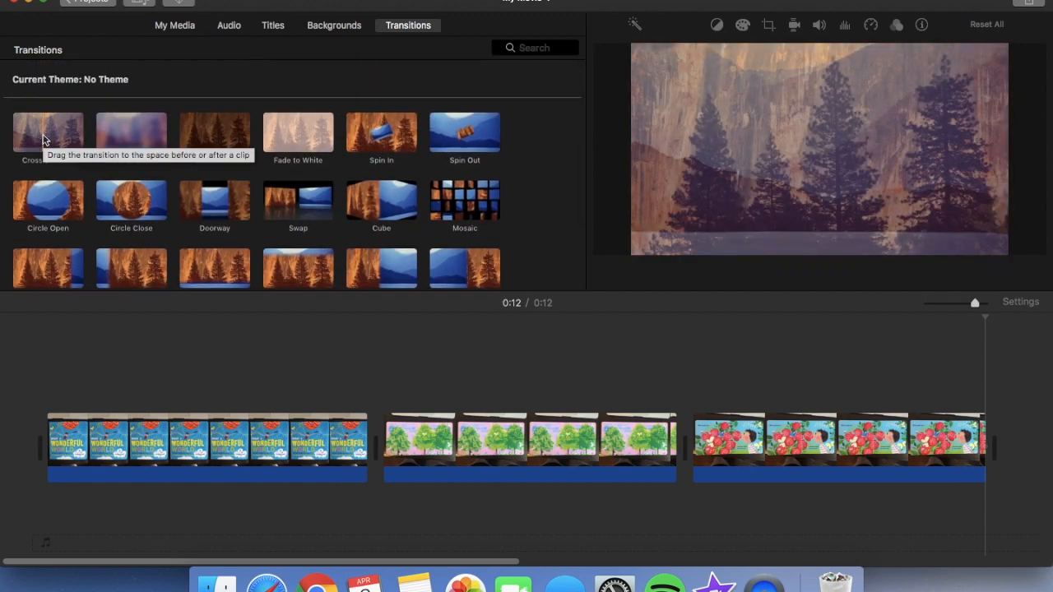
mouse_move(44, 140)
mouse_down()
mouse_move(322, 354)
mouse_move(336, 445)
mouse_up()
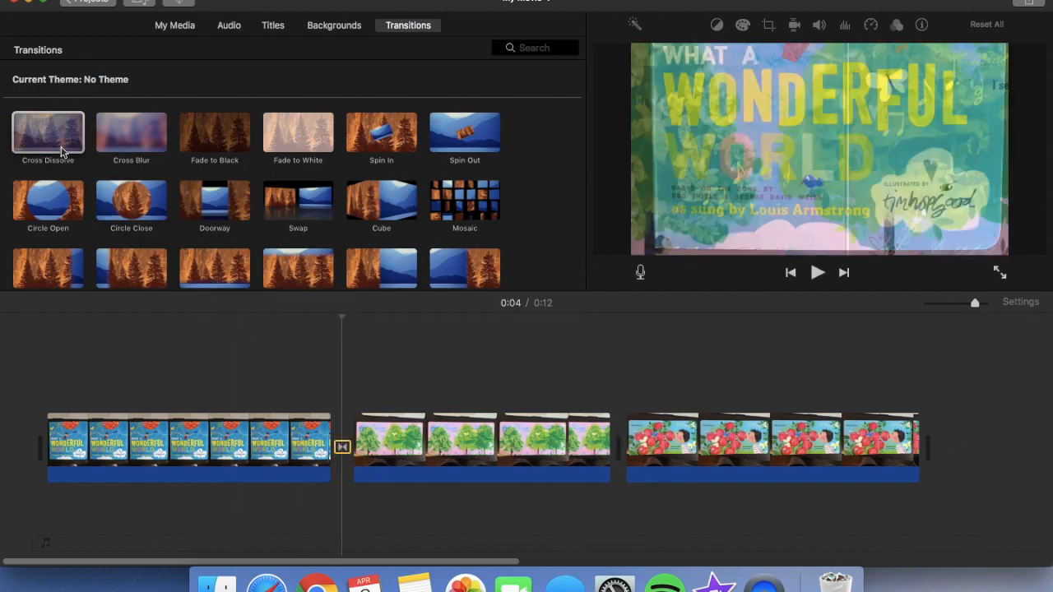
drag(62, 152, 580, 462)
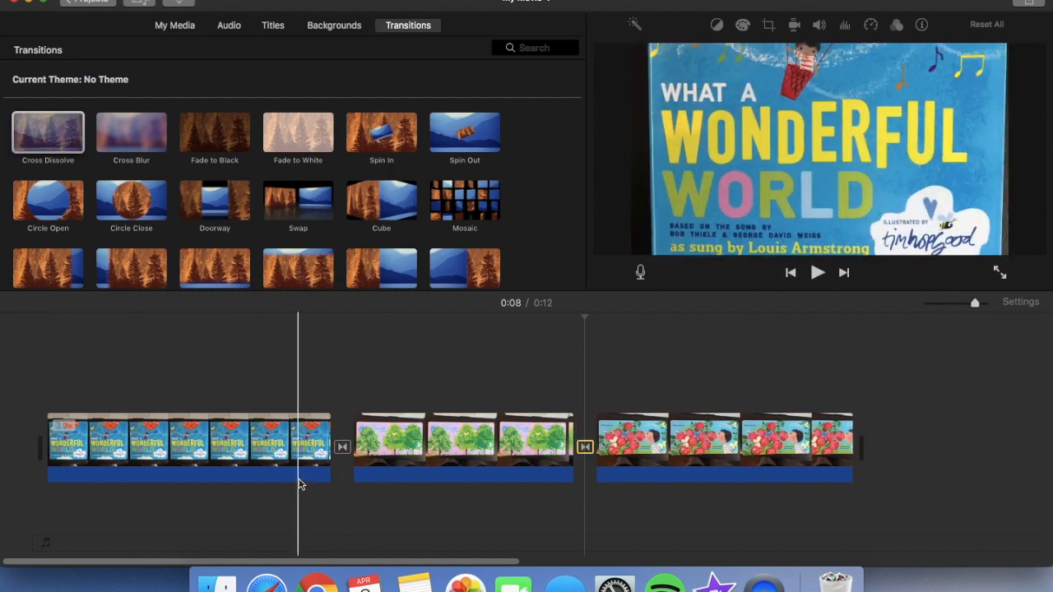
Play back from near the end of the cover clip to check both Cross Dissolve transitions
click(302, 482)
key(space)
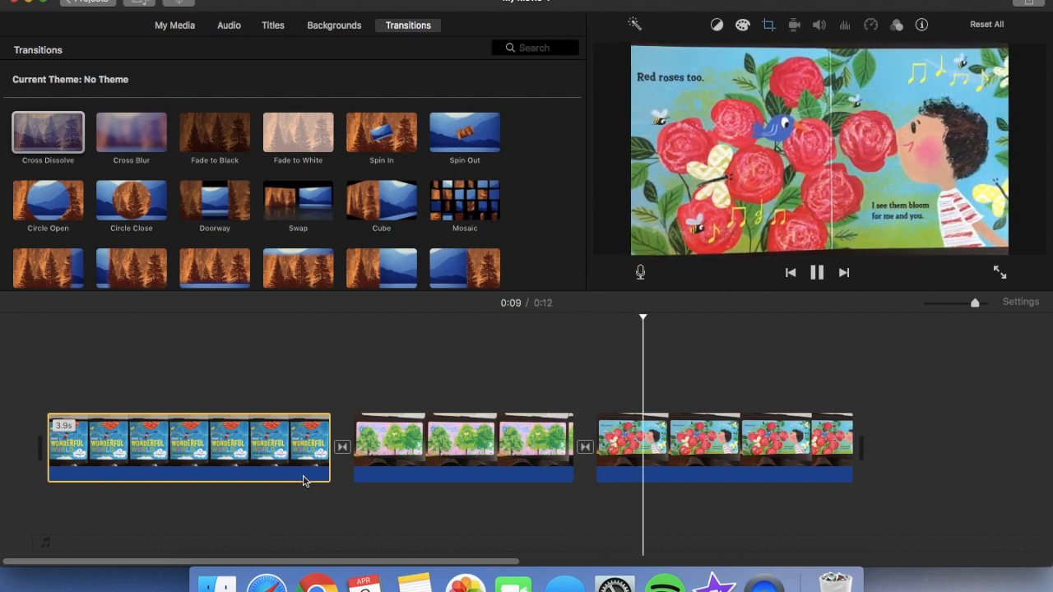
key(space)
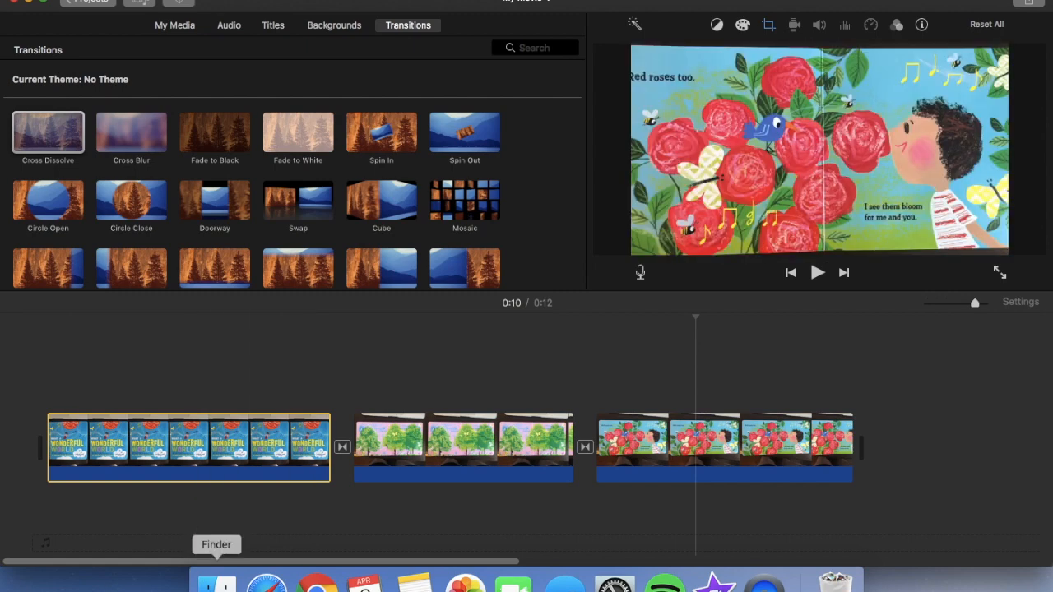
Add the video file What a Won...orld- me.mp4 from the Desktop folder as an overlay above the cover clip in the timeline
click(217, 583)
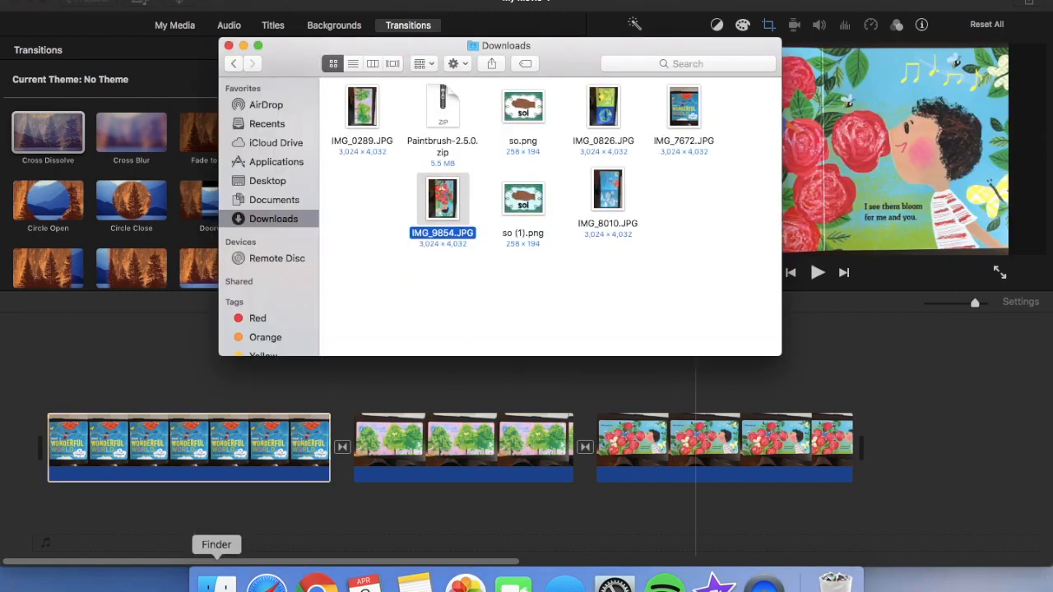
click(265, 182)
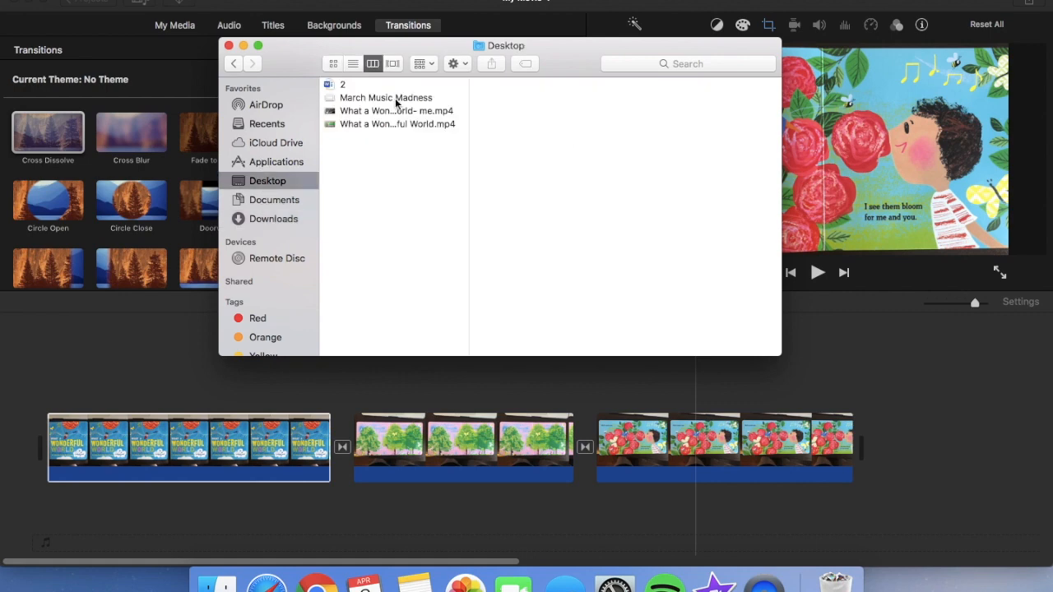
drag(372, 113, 166, 374)
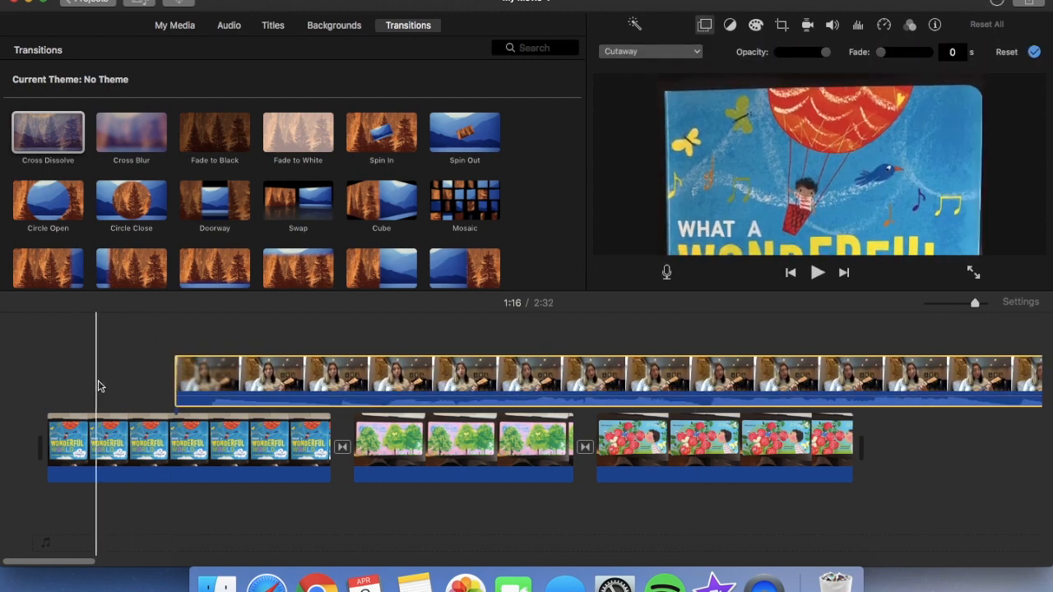
Play back the movie from its beginning to check how the overlaid ukulele video covers the pages
click(47, 388)
key(space)
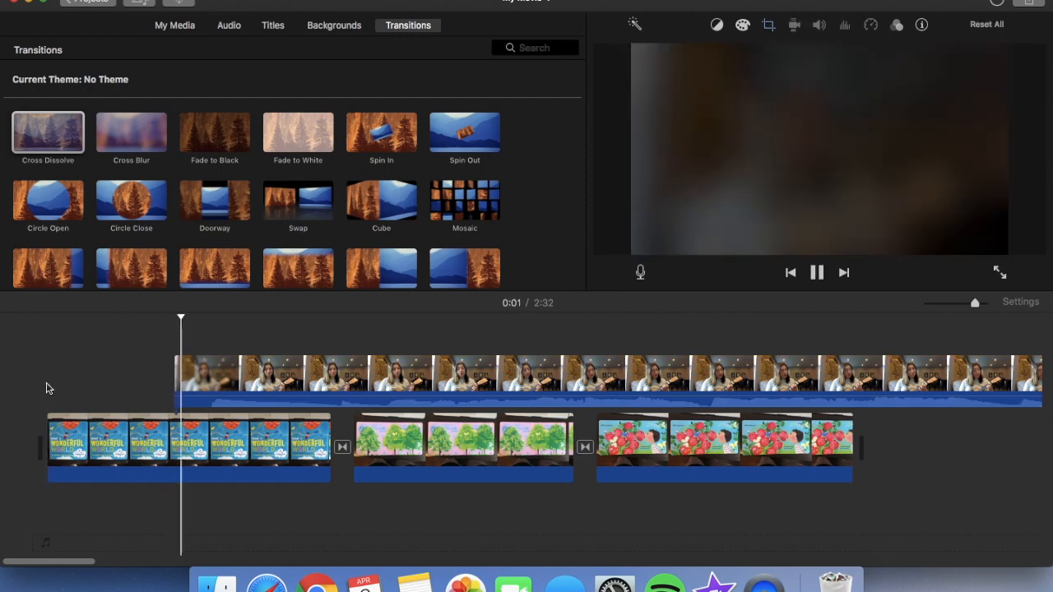
key(space)
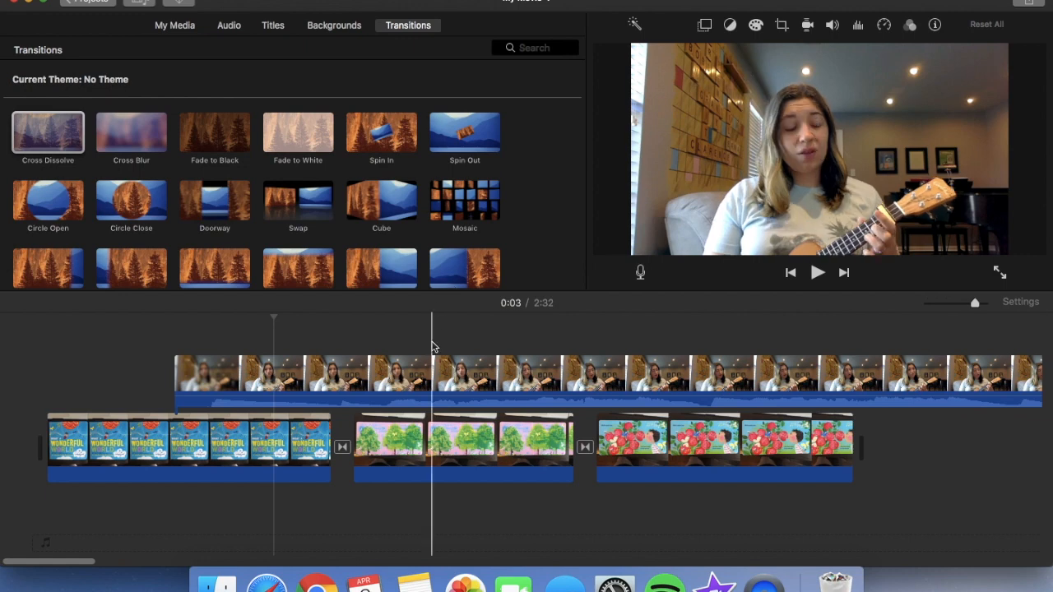
Open the ukulele video's overlay settings and try the Split Screen style
click(403, 372)
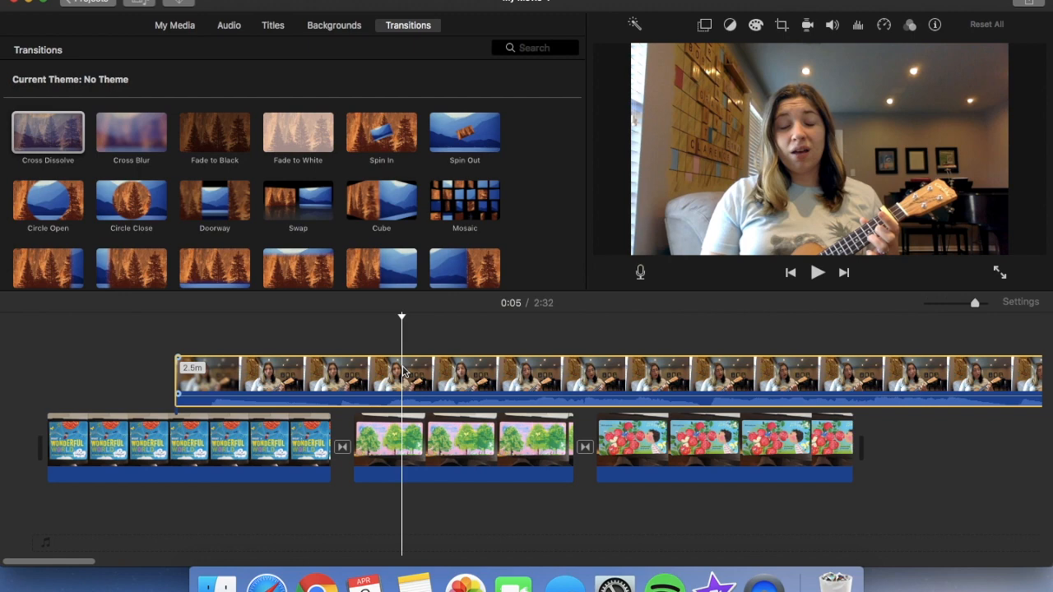
click(704, 27)
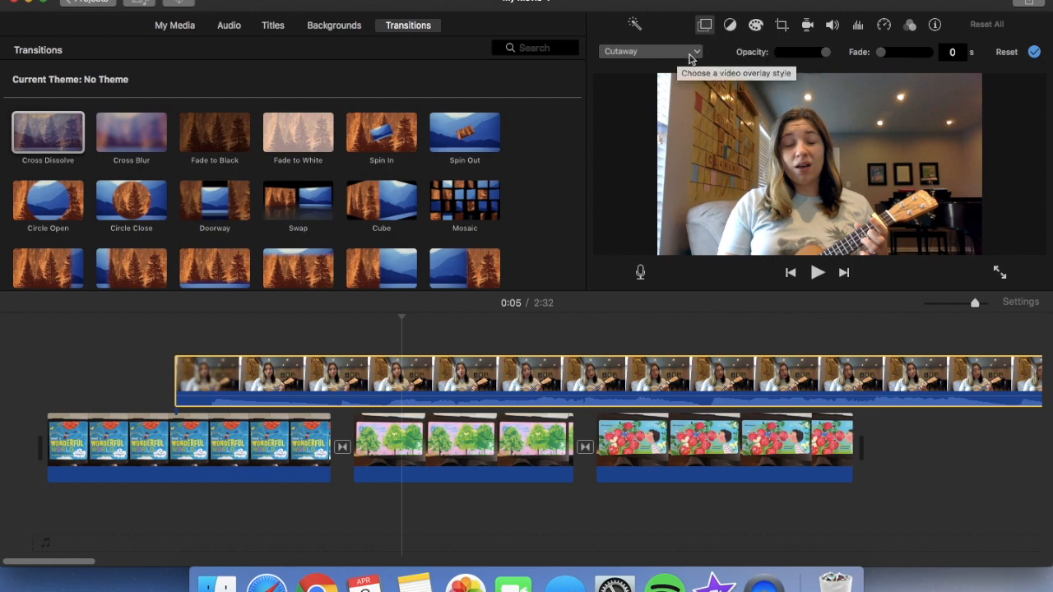
click(691, 52)
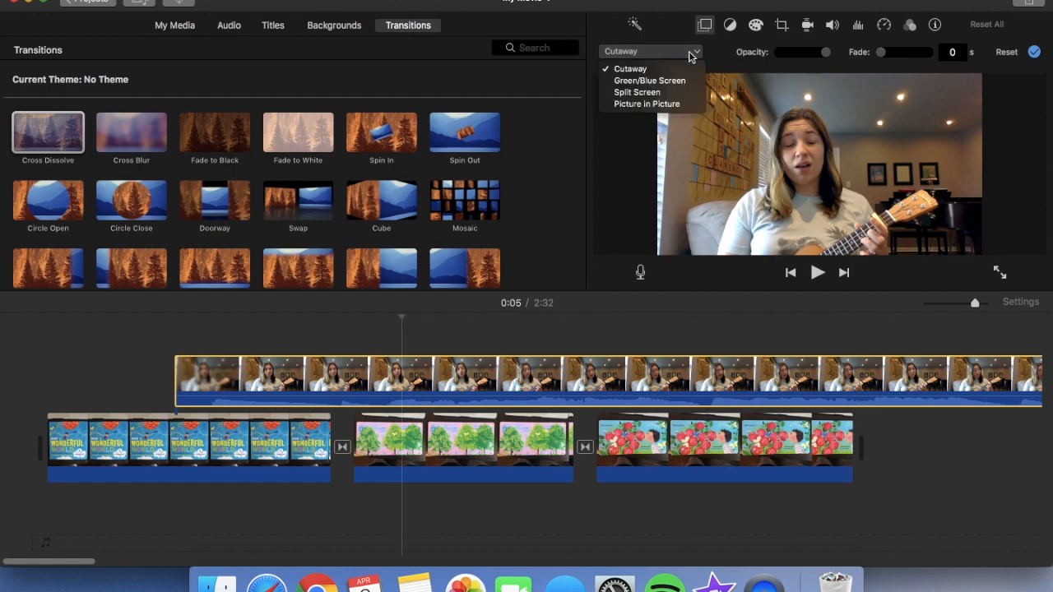
click(674, 93)
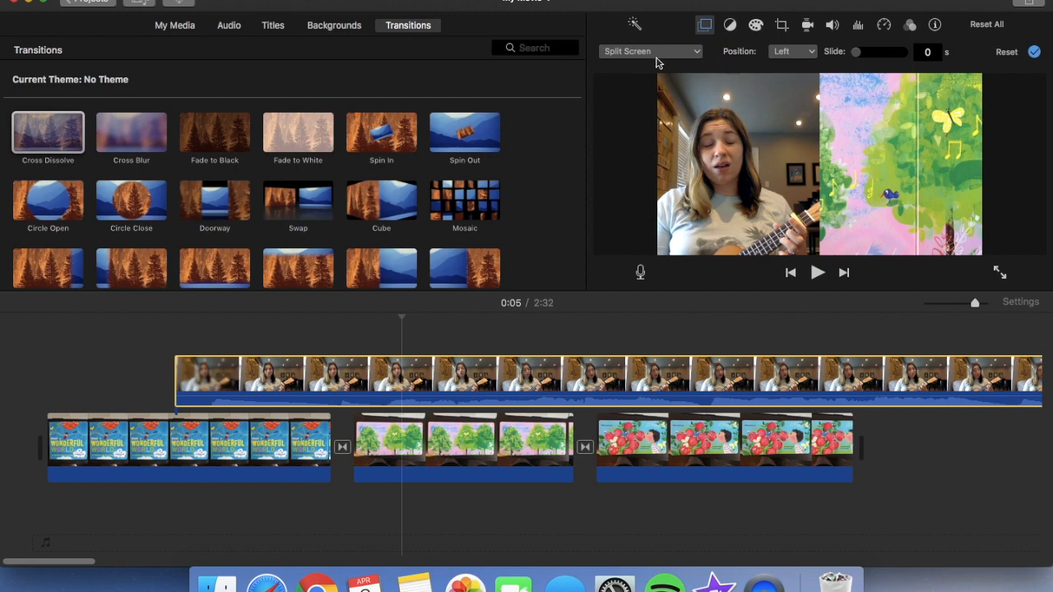
Change the ukulele video's overlay style to Picture in Picture and move the inset to the lower-right corner of the picture
click(664, 56)
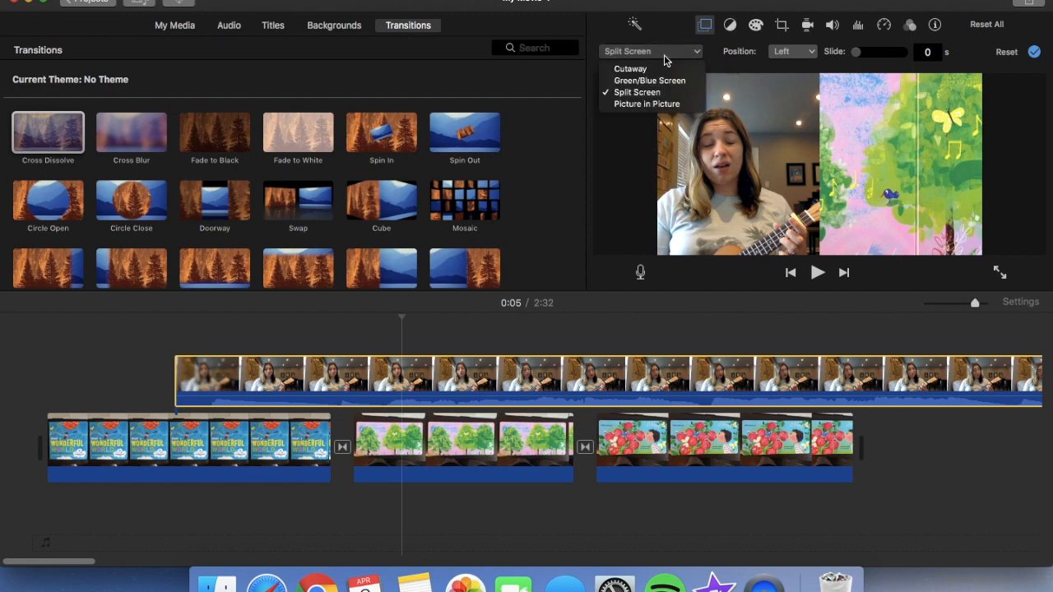
click(647, 105)
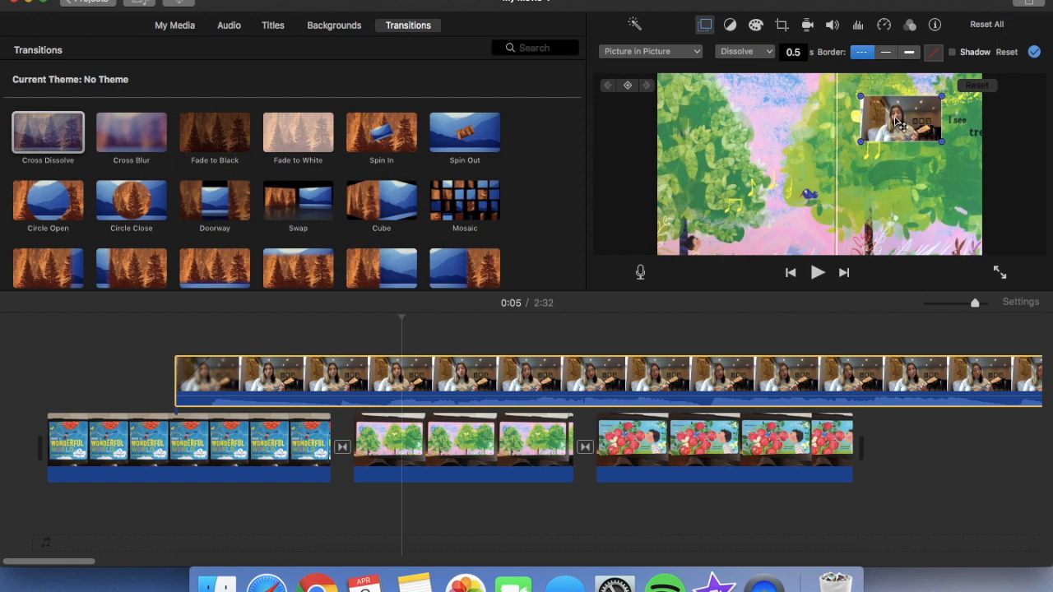
drag(899, 123, 916, 215)
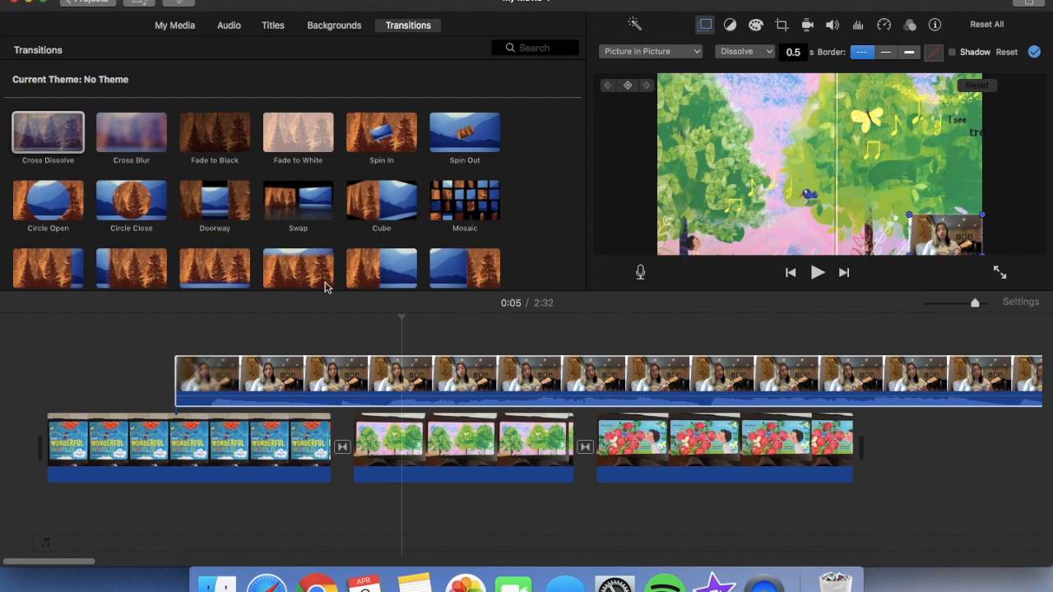
Play back the movie from the middle of the cover clip to check the picture-in-picture overlay
click(130, 398)
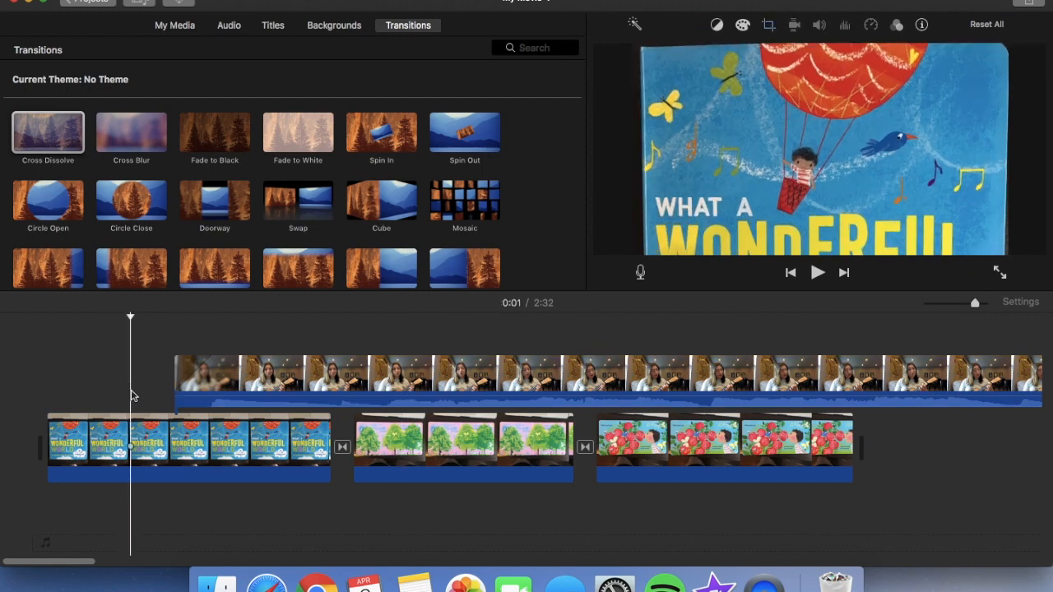
key(space)
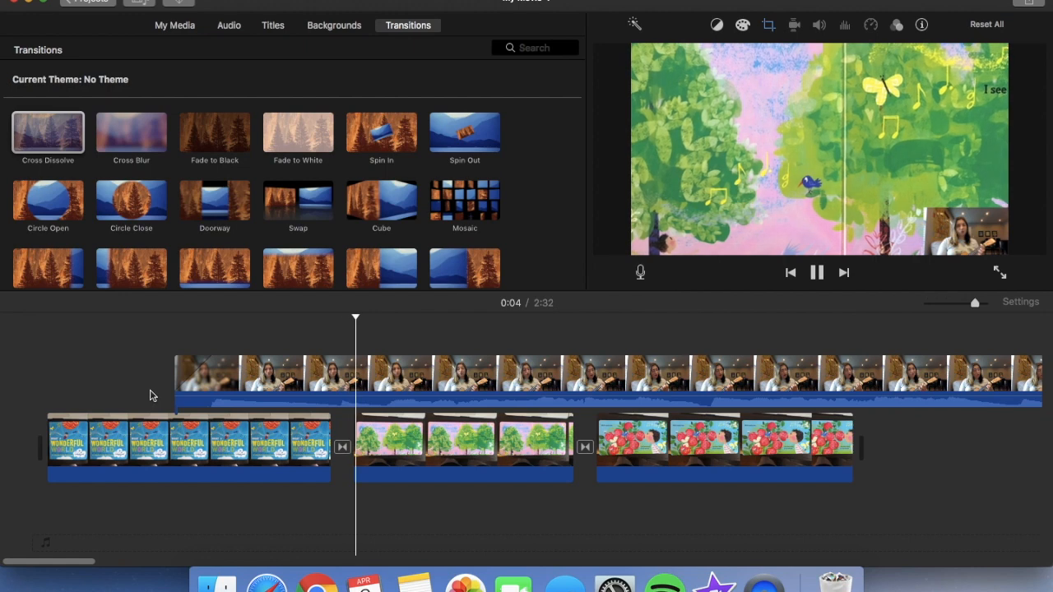
key(space)
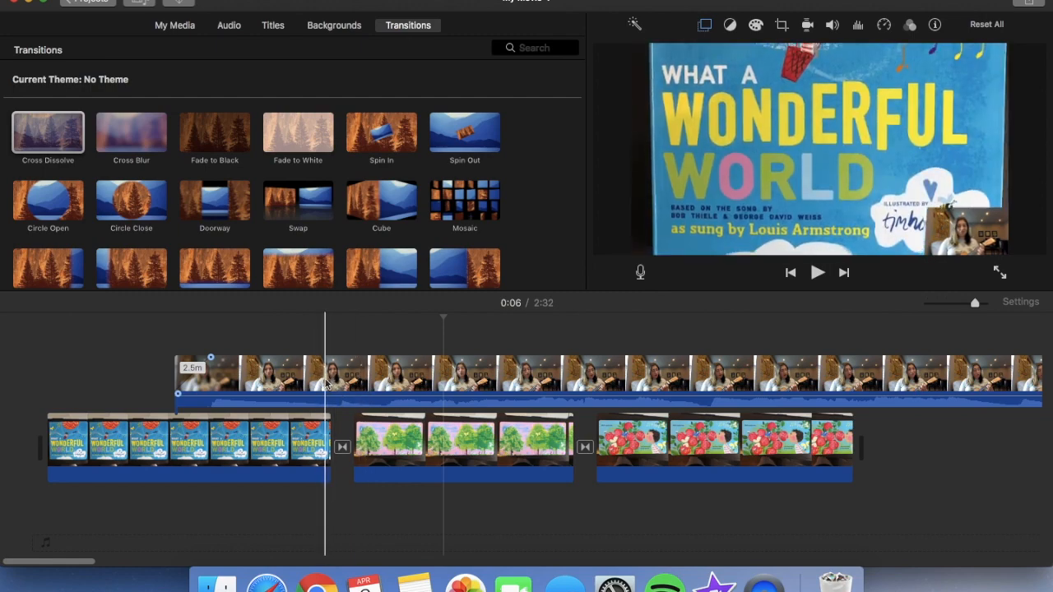
Play back from the end of the cover page and lengthen the cover clip to the point where playback stops
click(329, 384)
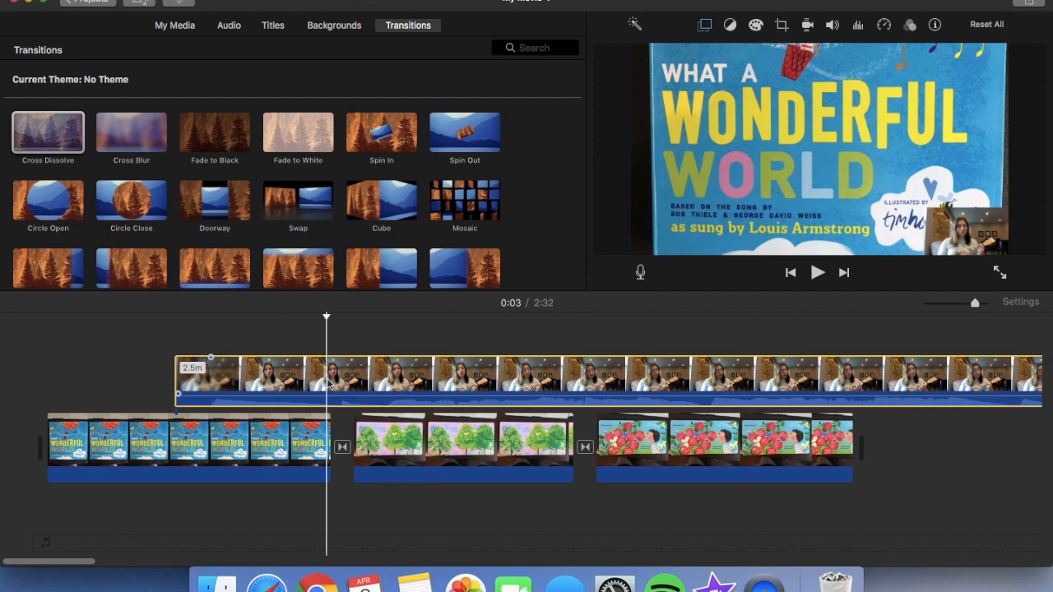
key(space)
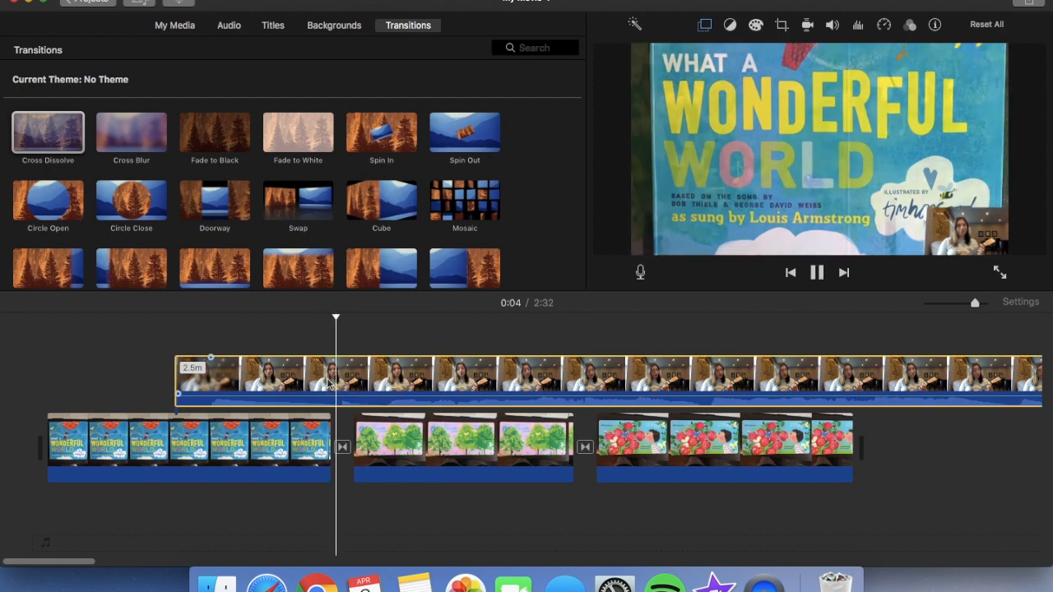
key(space)
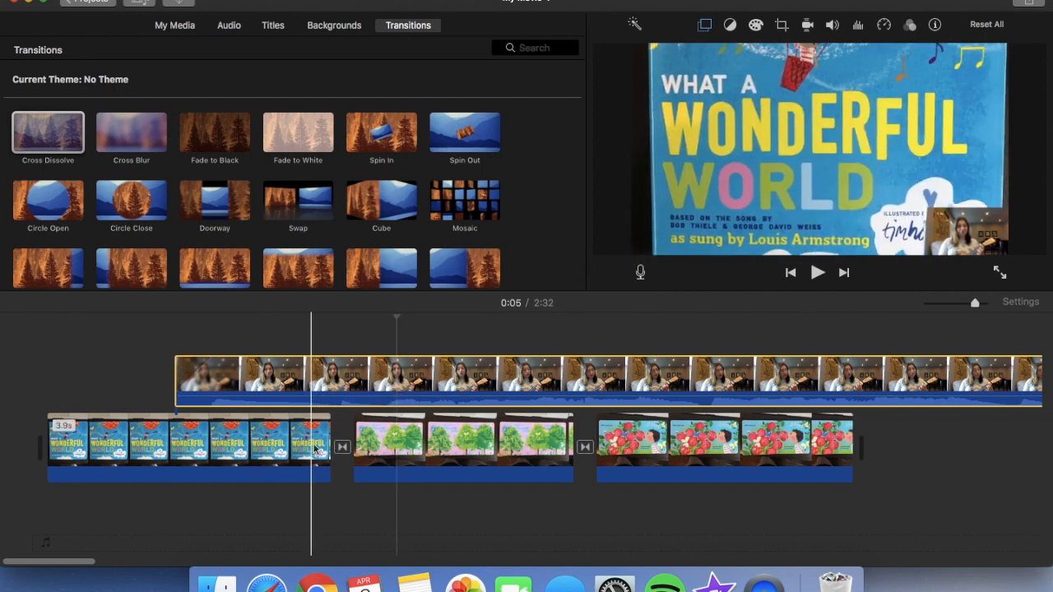
drag(329, 433, 397, 436)
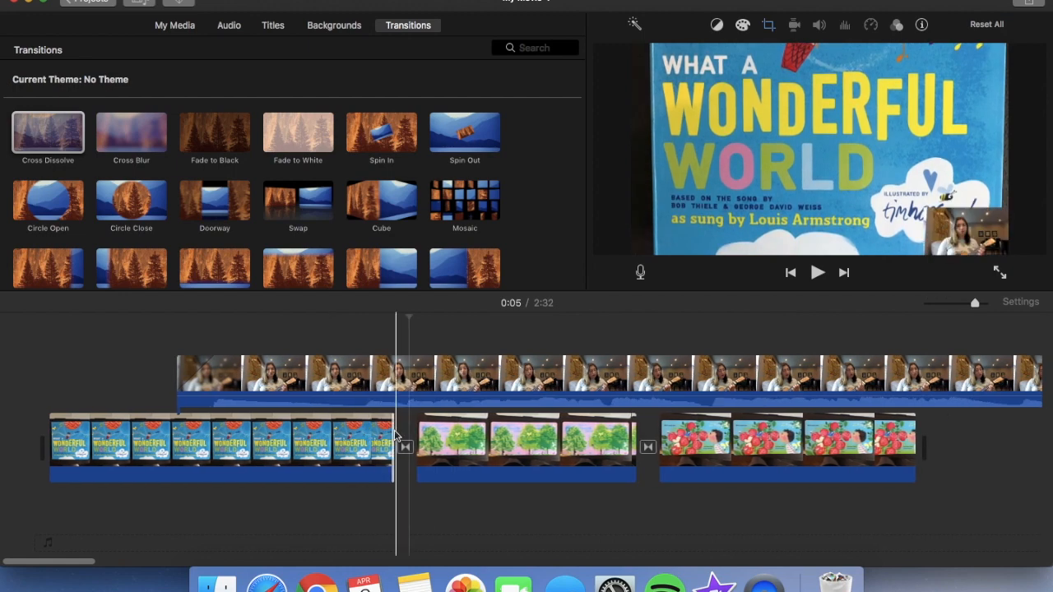
Play back the song through the trees page and lengthen the trees clip to about 4.4 s
click(321, 383)
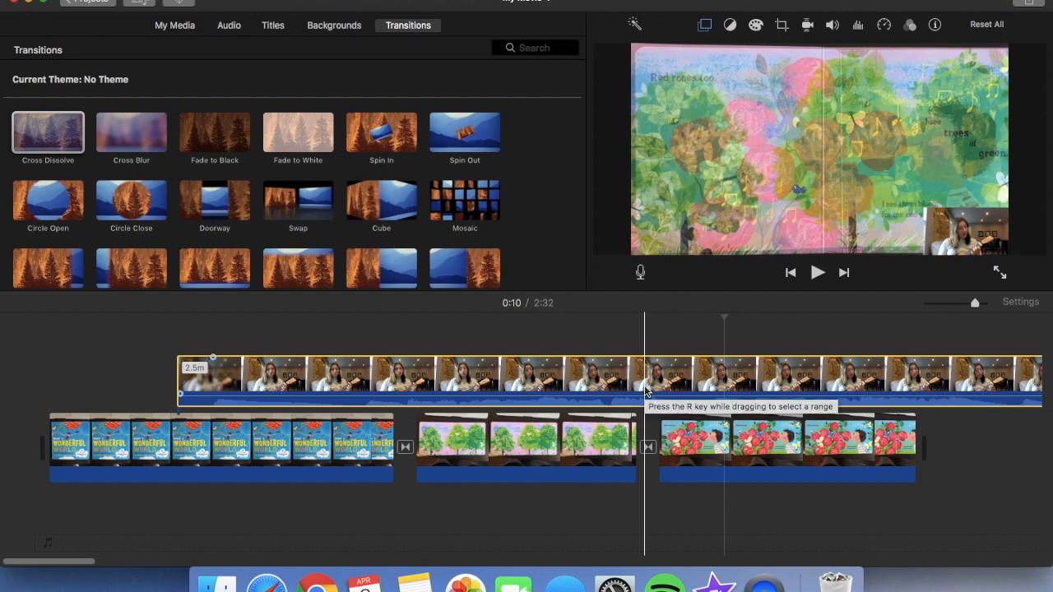
click(635, 387)
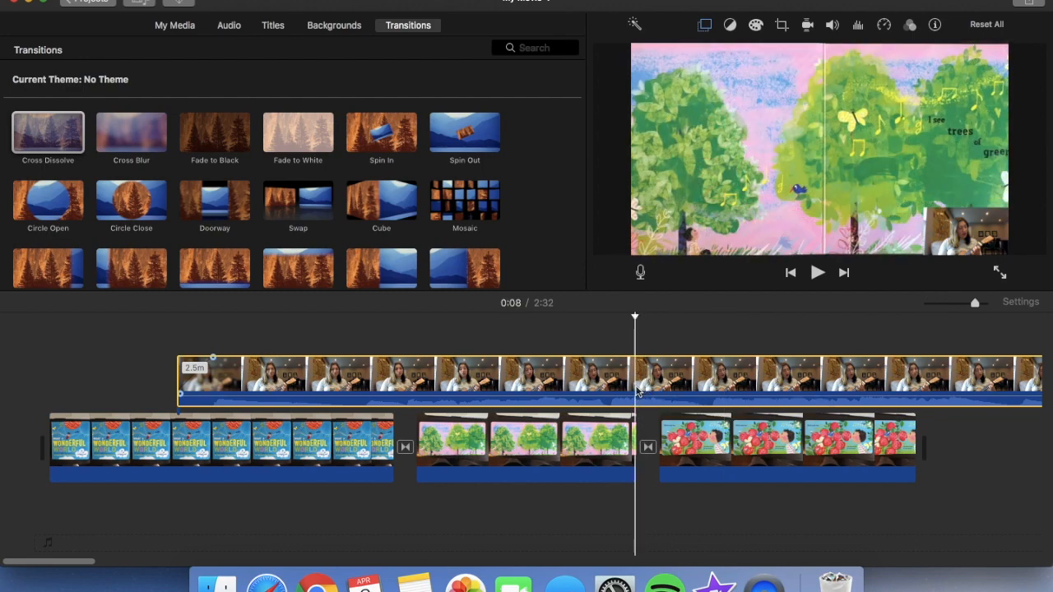
key(space)
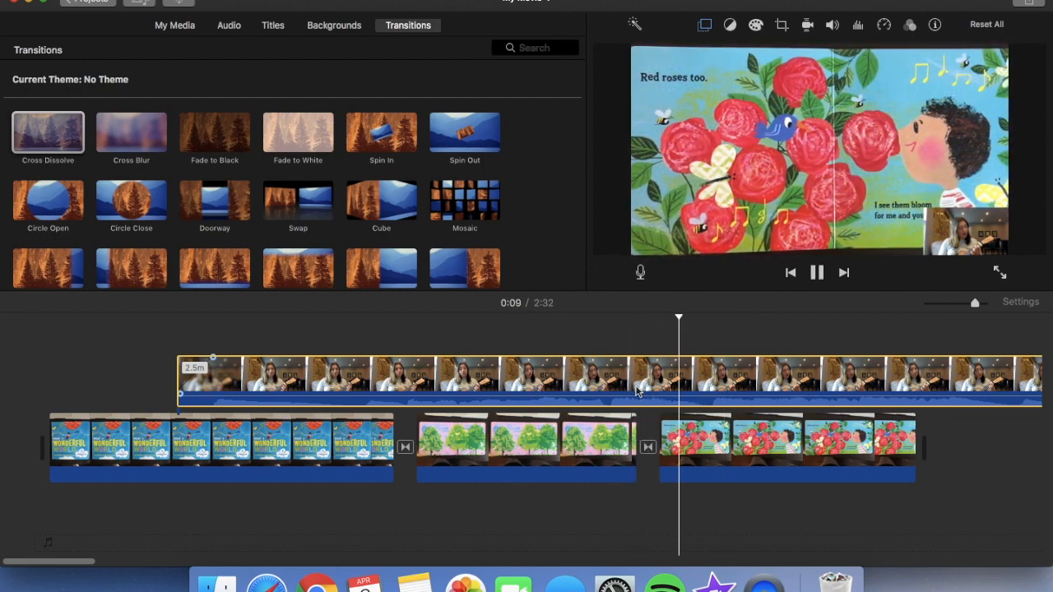
key(space)
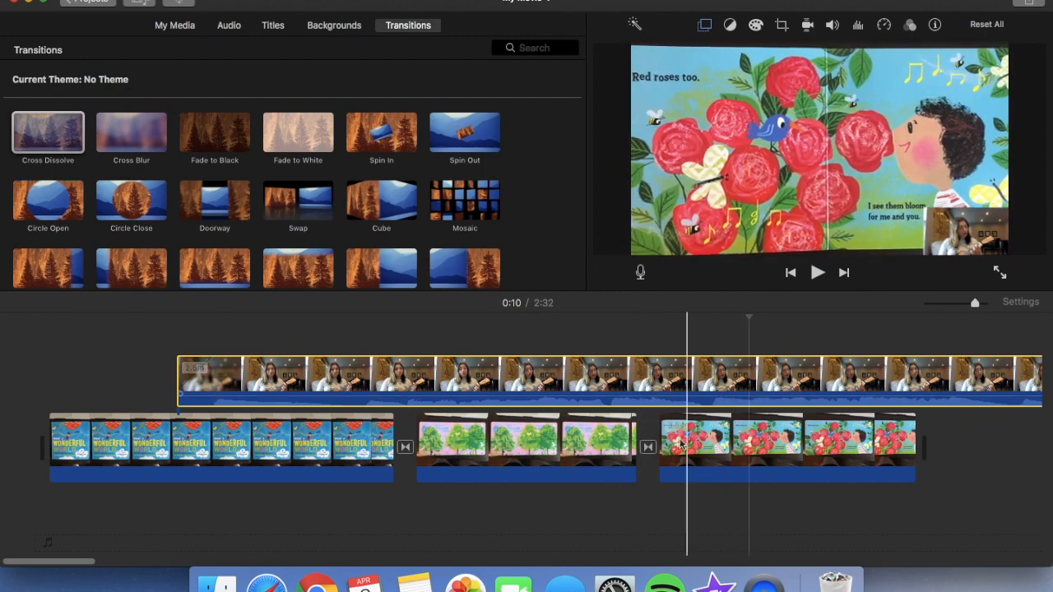
click(632, 444)
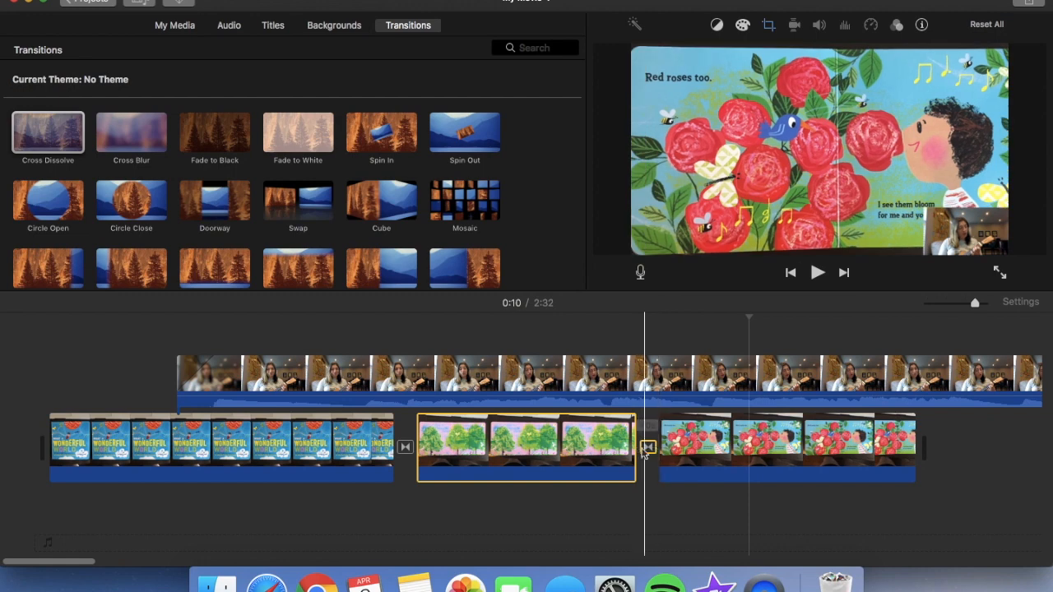
drag(635, 448, 747, 448)
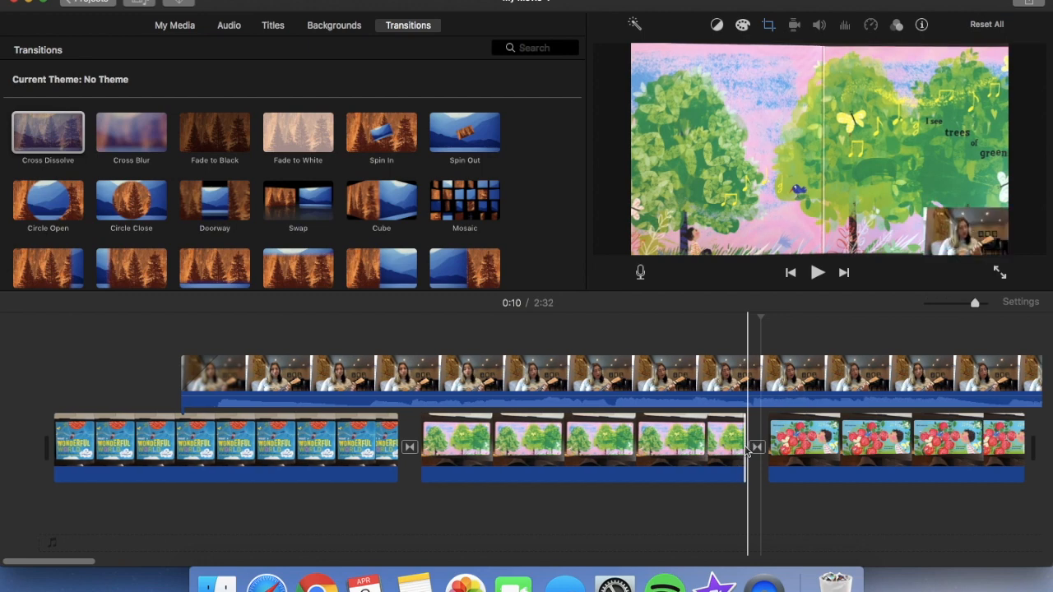
Play back from near the end of the trees clip to check its timing against the song
click(680, 422)
key(space)
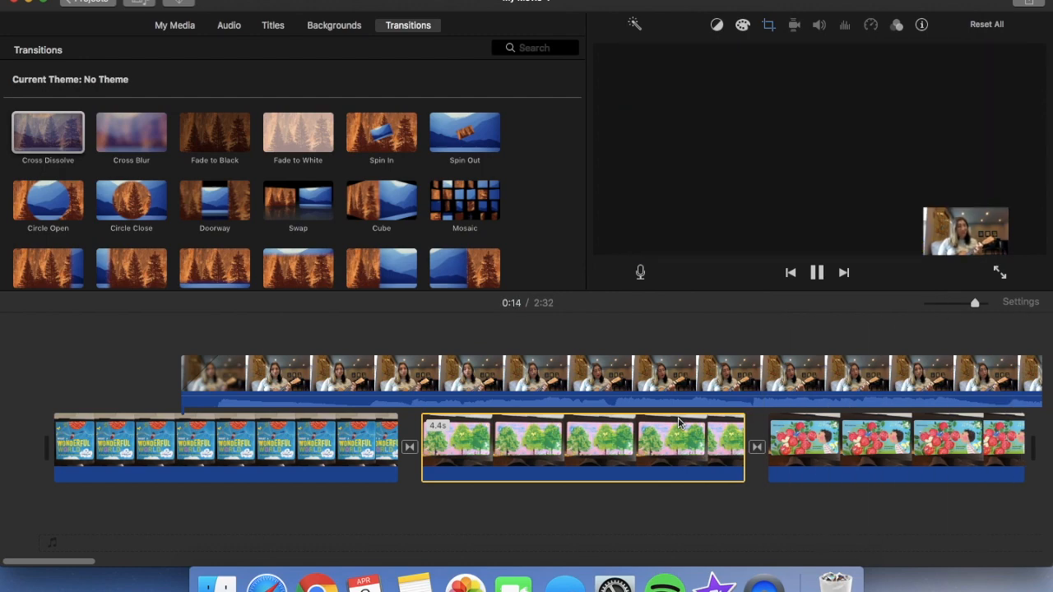
key(space)
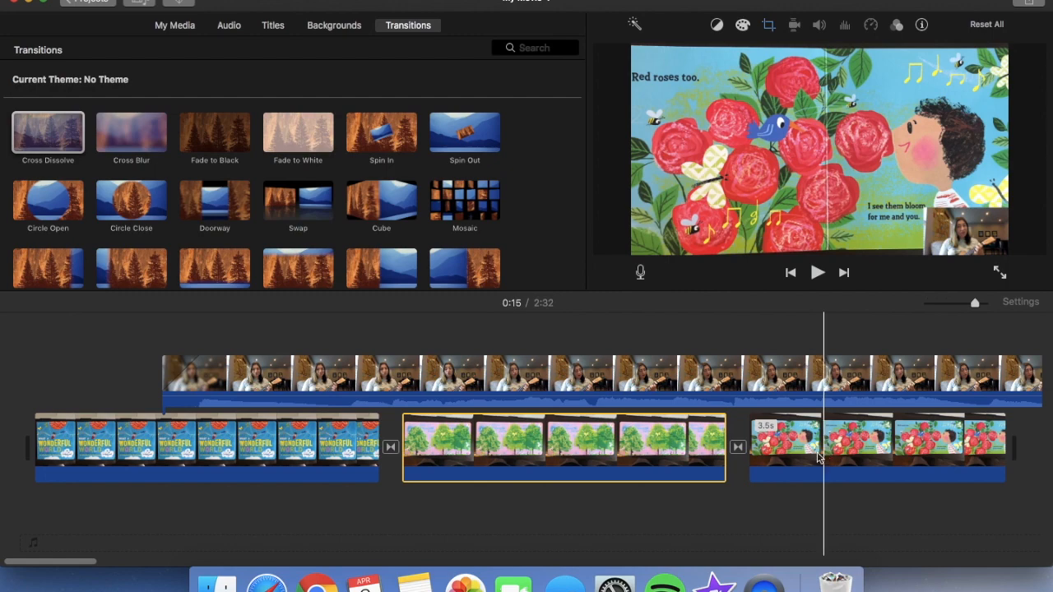
Play back the song from near the end of the red roses page and lengthen the roses clip to about 10 s
scroll(765, 449, right, 5)
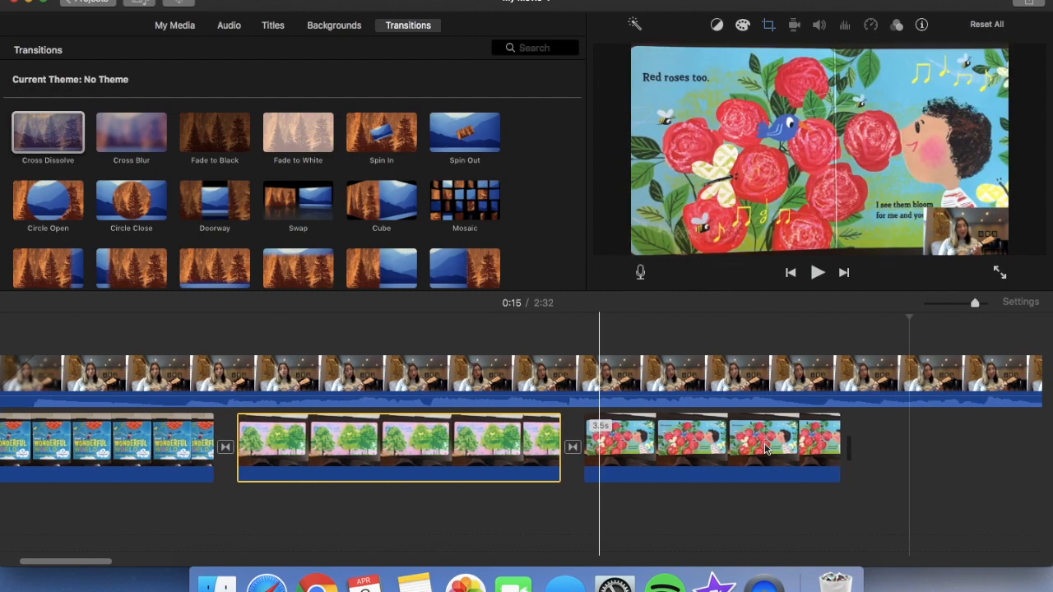
scroll(765, 450, right, 6)
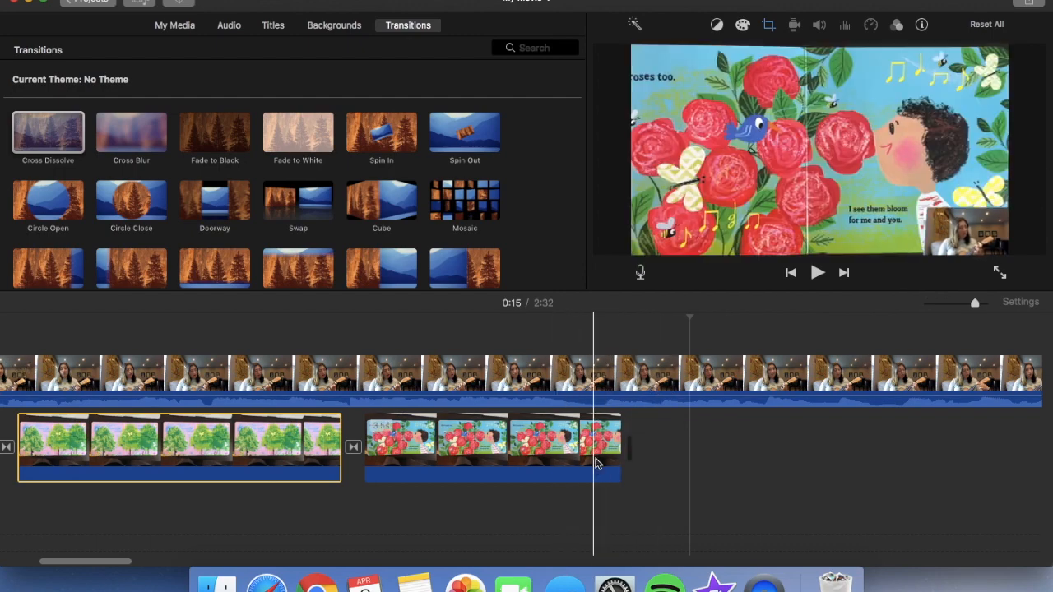
key(space)
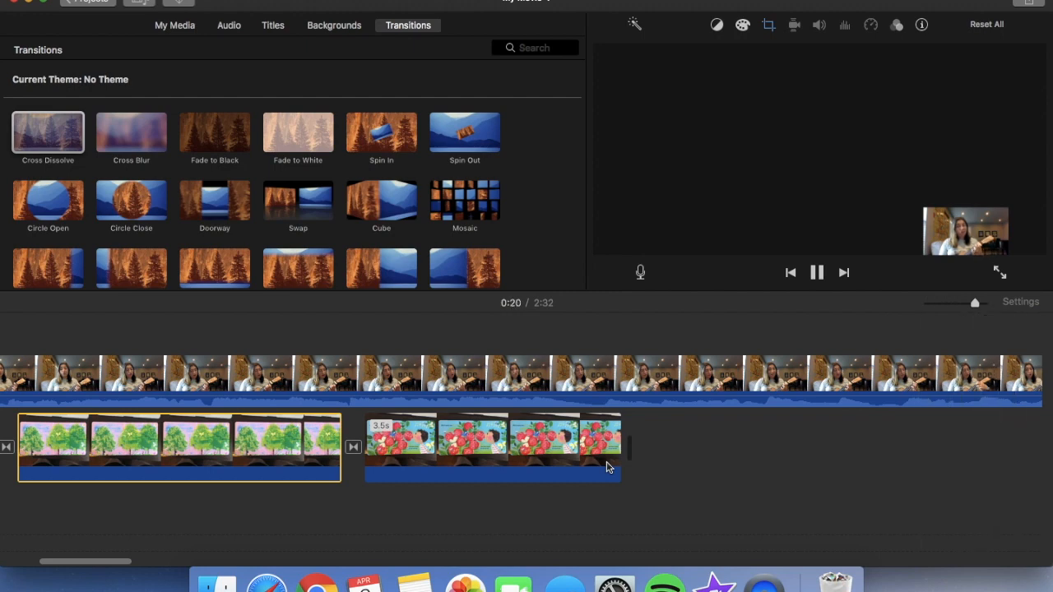
key(space)
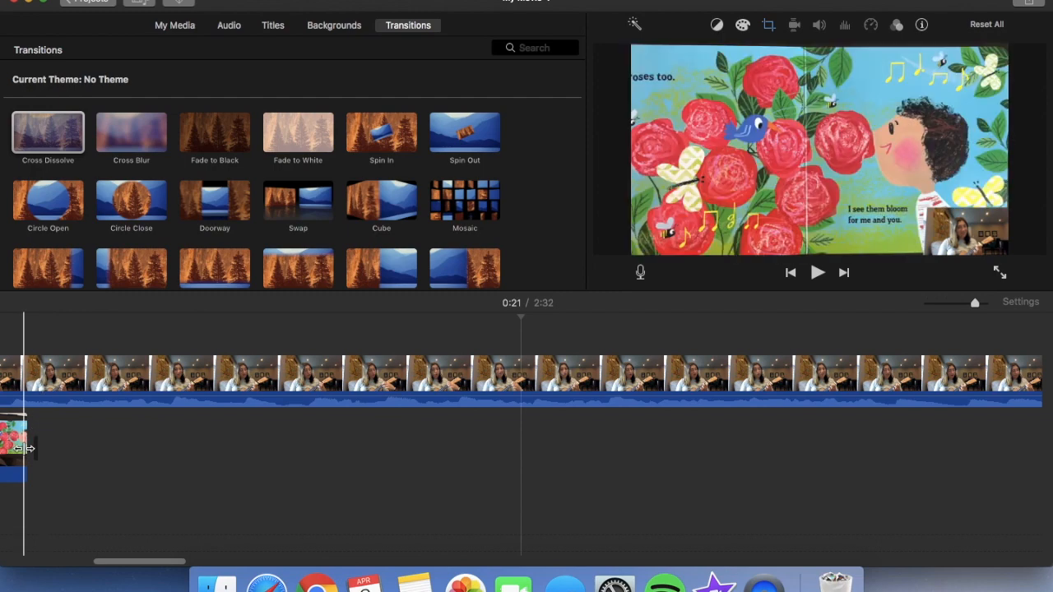
drag(25, 449, 523, 488)
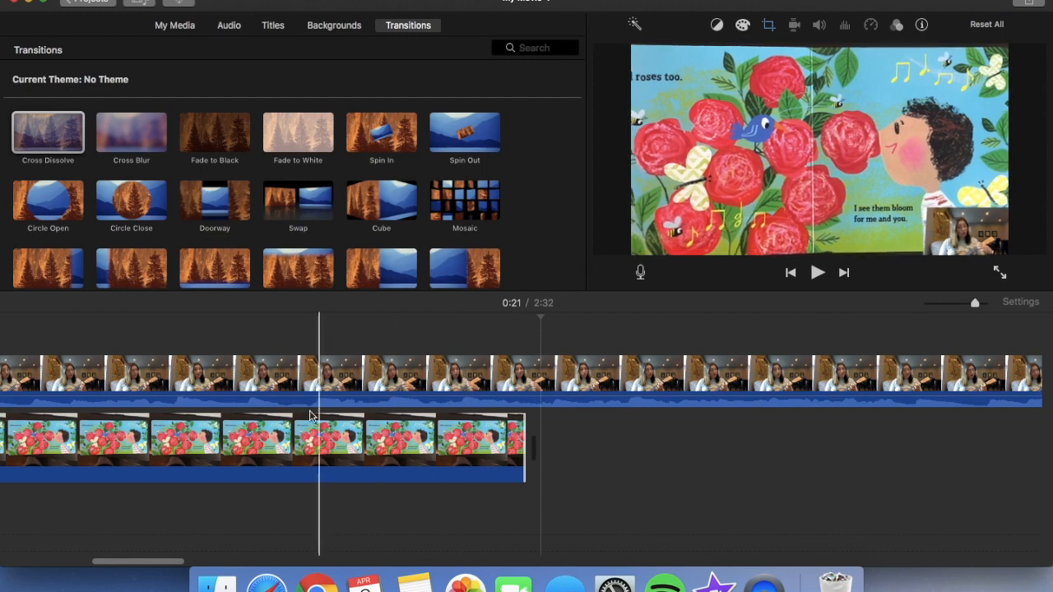
Play back the lengthened roses clip to check its timing against the song, and review the cover, trees and roses clips
scroll(181, 415, left, 5)
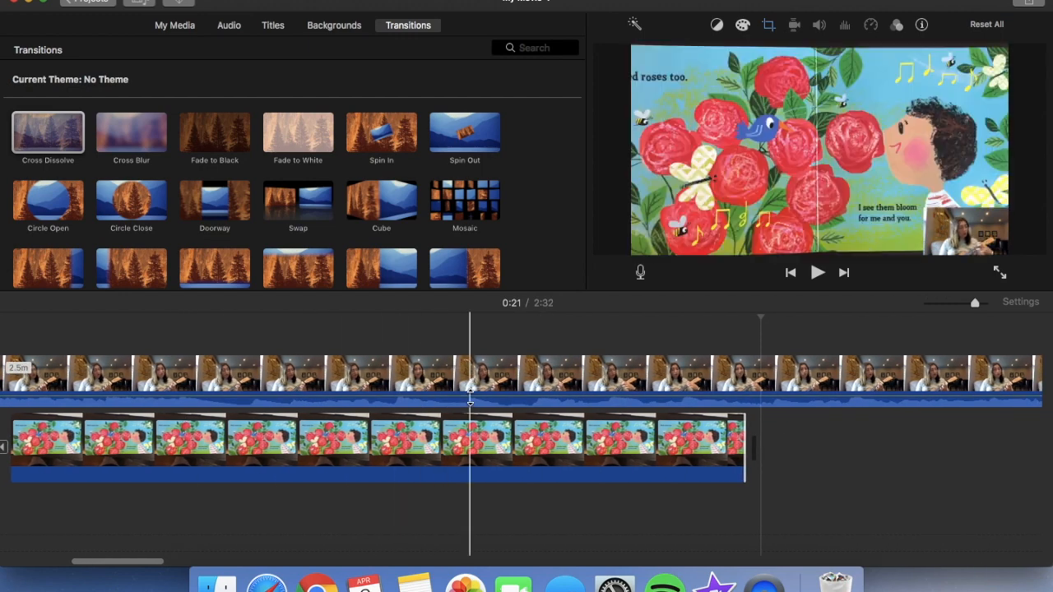
key(space)
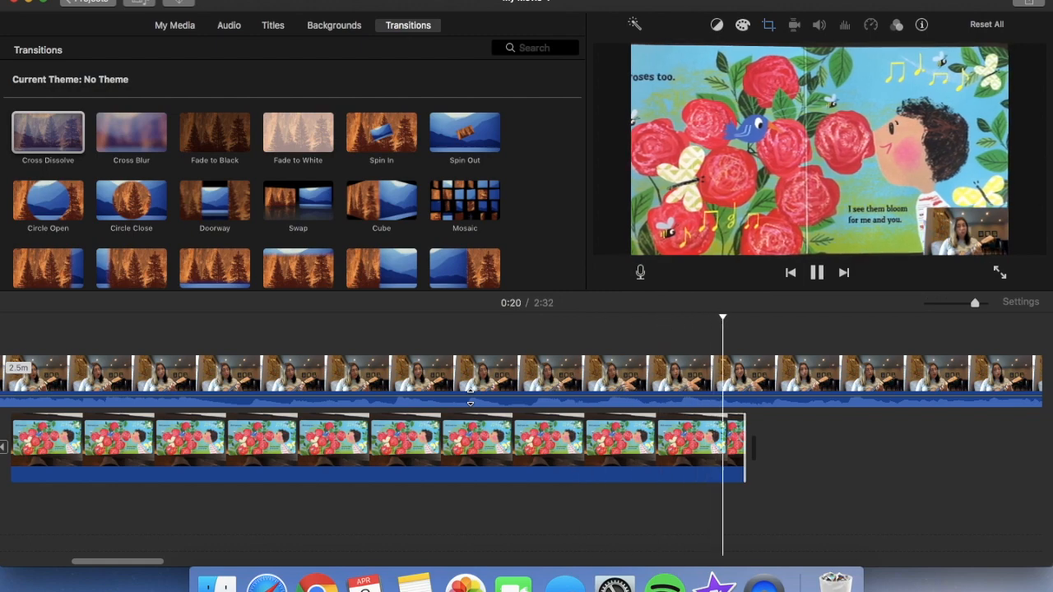
key(space)
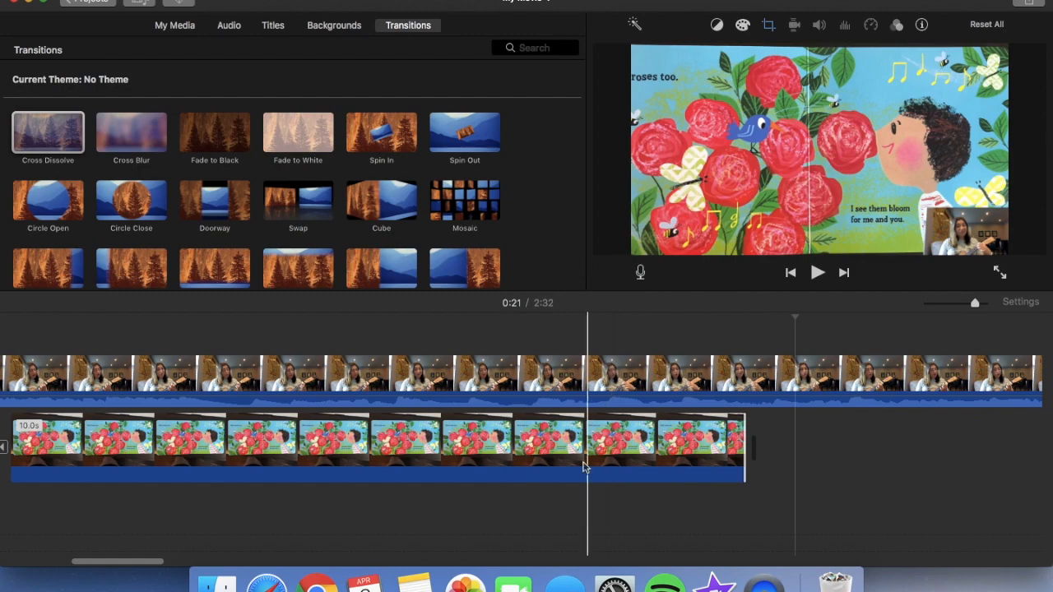
scroll(417, 446, left, 10)
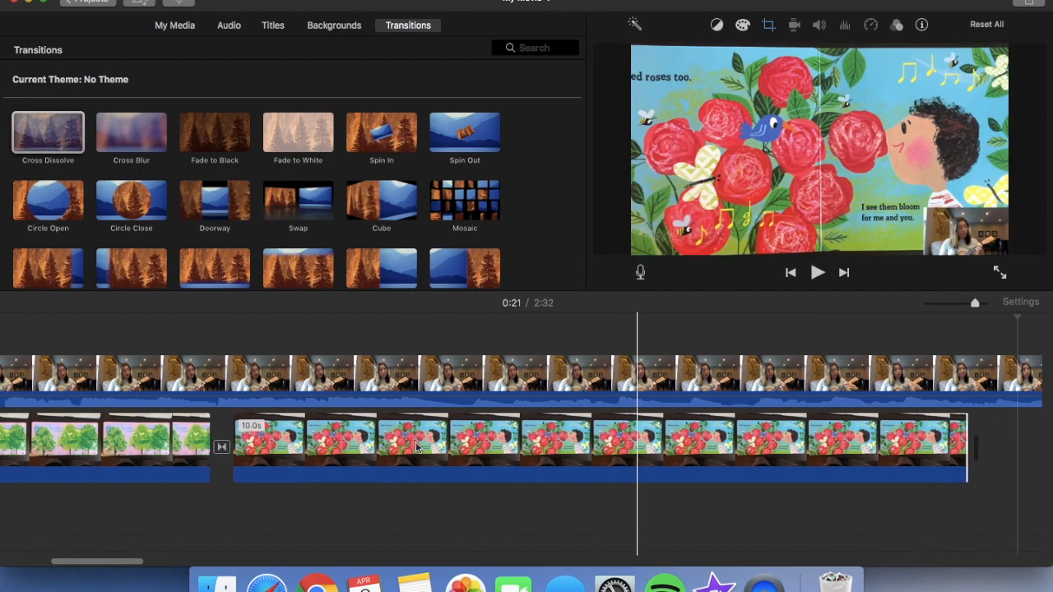
scroll(417, 446, left, 7)
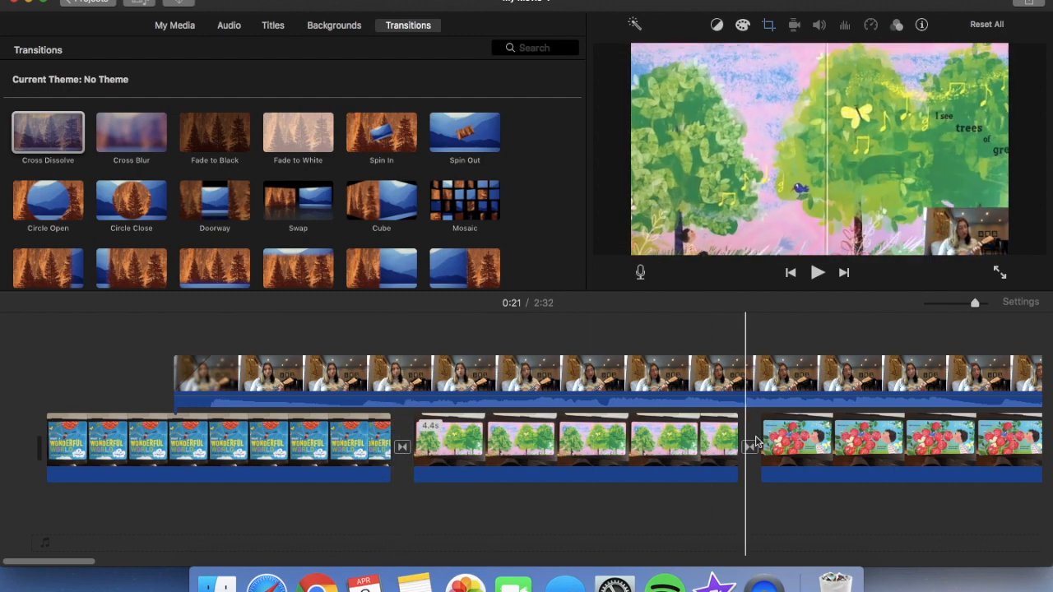
scroll(840, 441, right, 5)
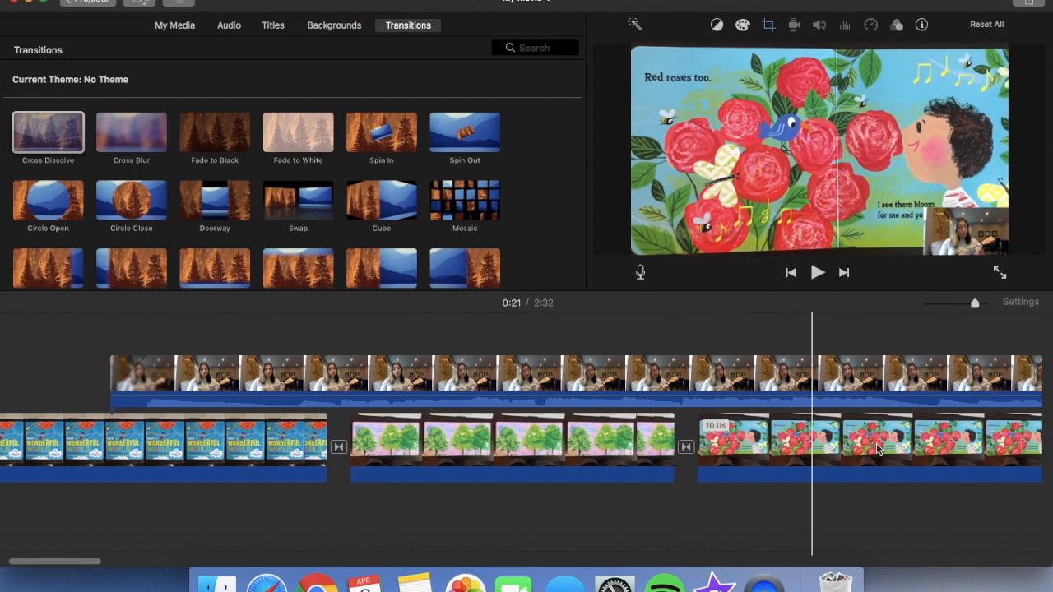
scroll(878, 448, right, 10)
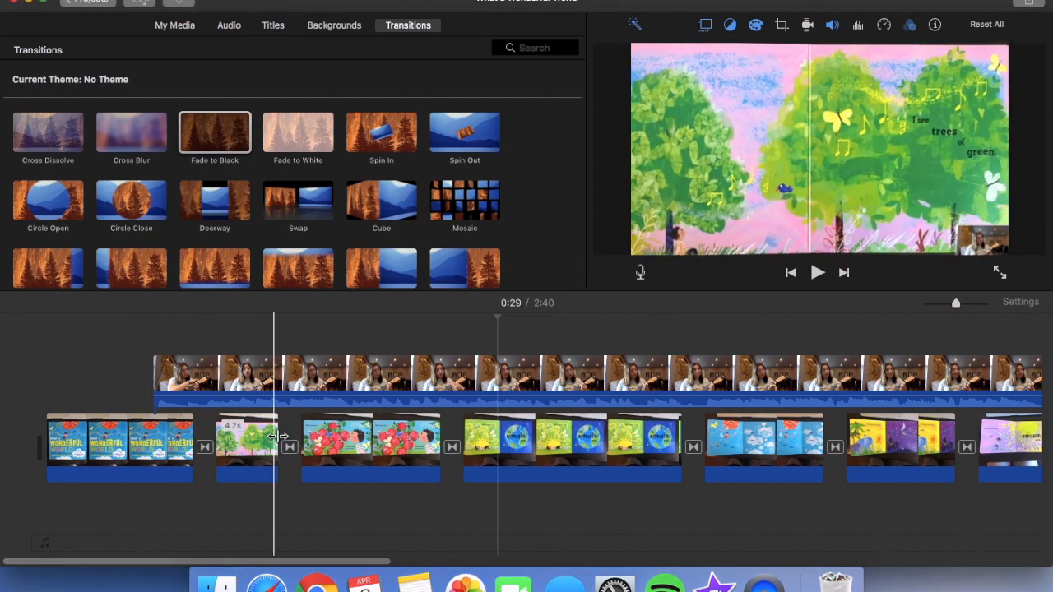
Examine the completed What a Wonderful World timeline through its last page, checking page lengths, transitions and the end of the singing video
scroll(588, 415, right, 10)
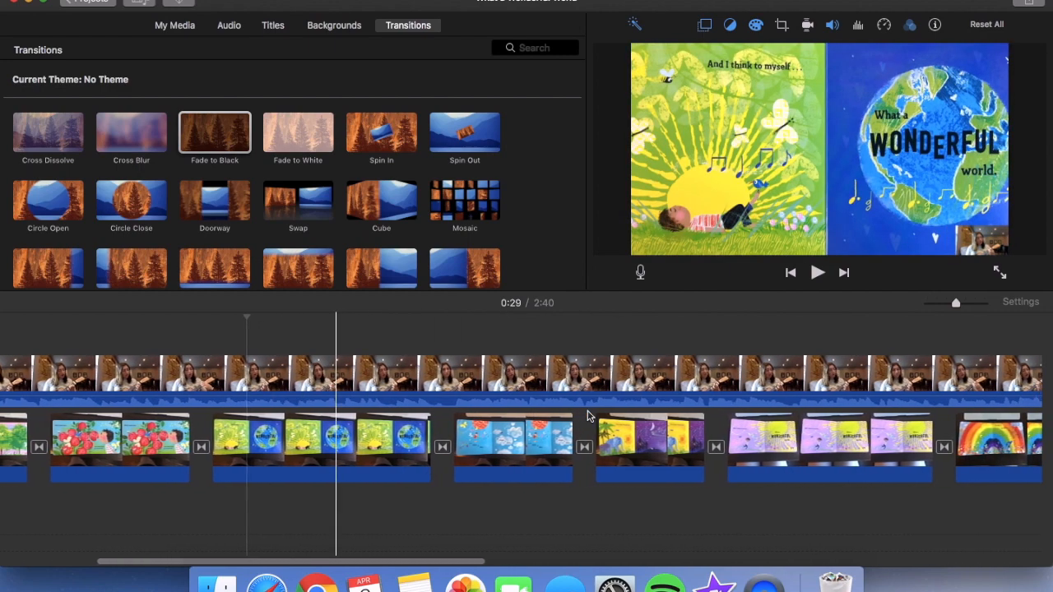
scroll(587, 416, right, 4)
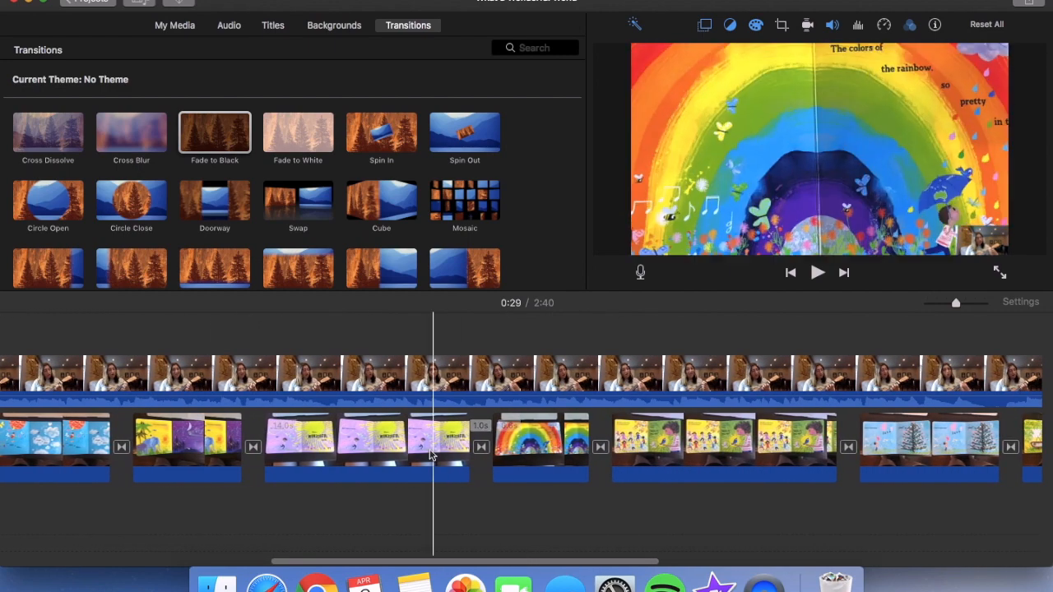
scroll(777, 427, right, 2)
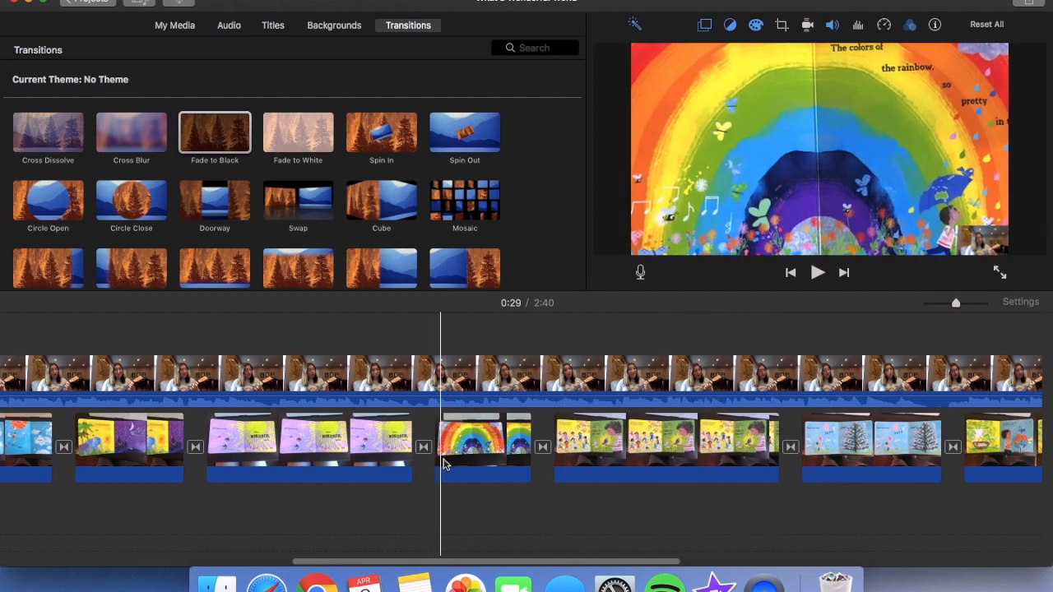
scroll(830, 473, right, 10)
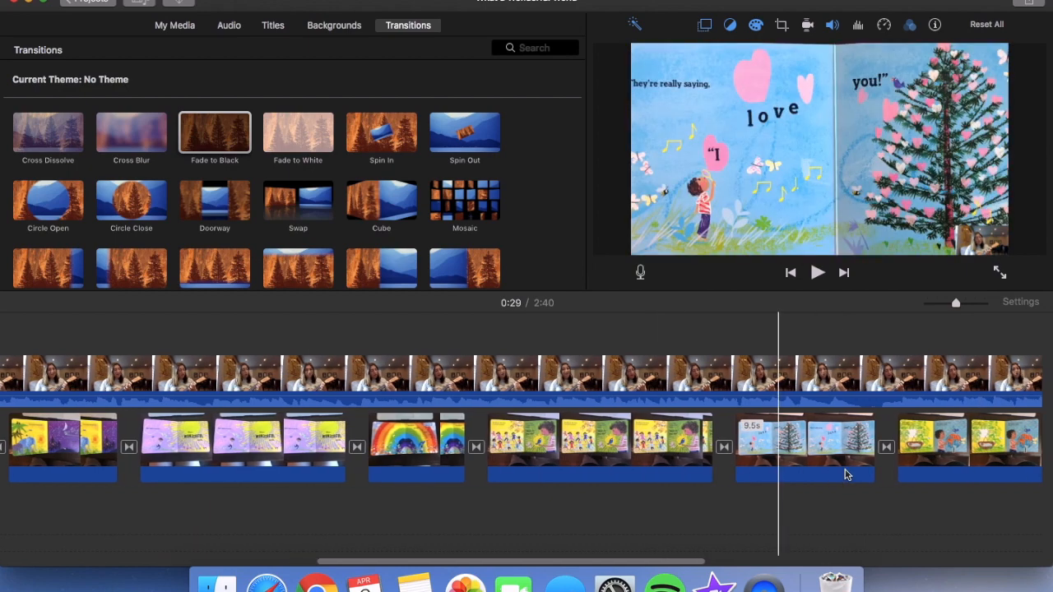
scroll(847, 475, right, 10)
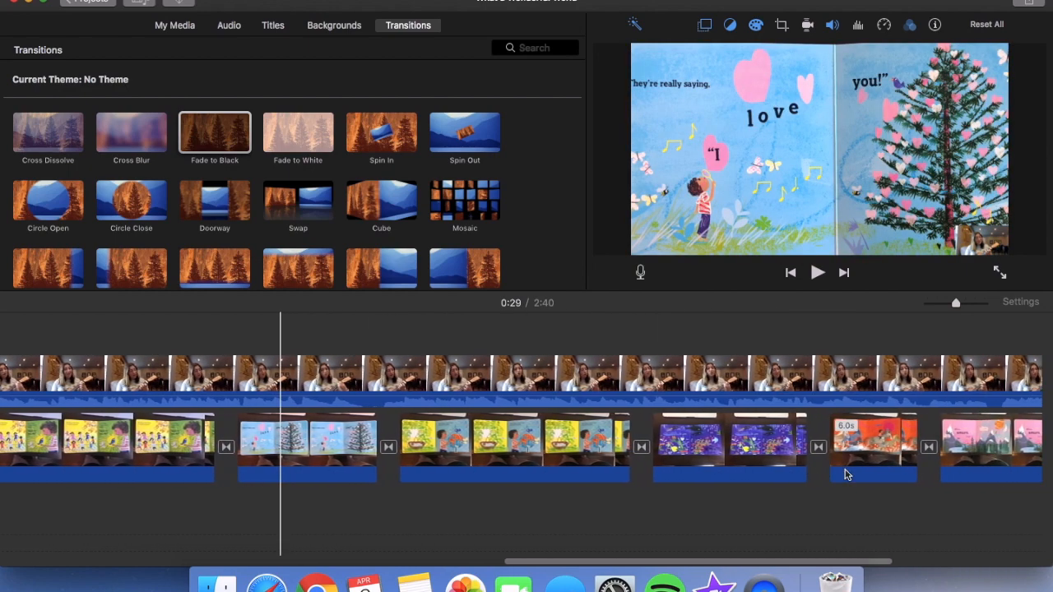
scroll(847, 474, right, 5)
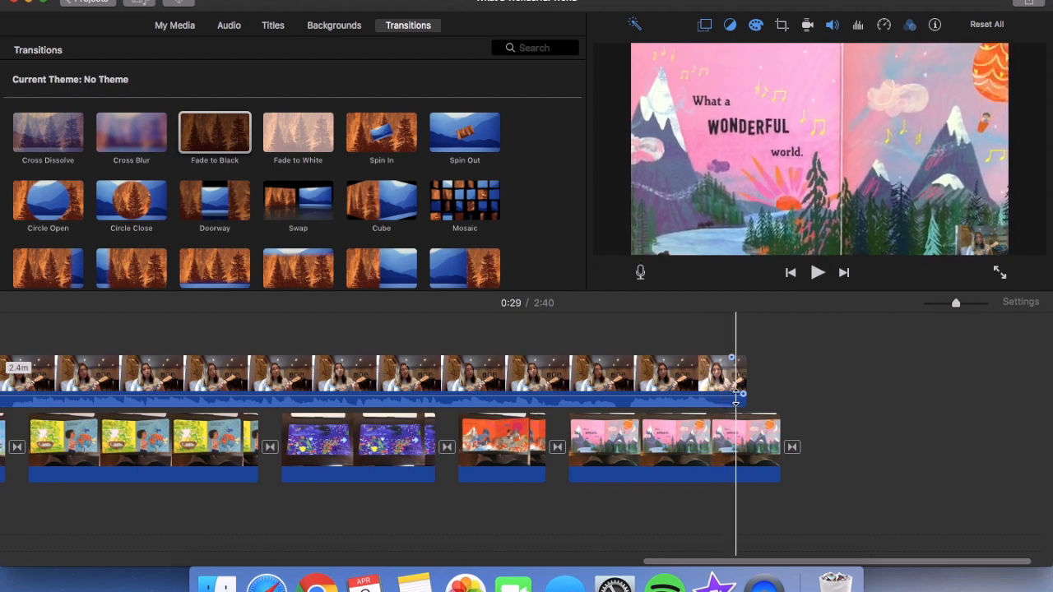
drag(744, 399, 749, 403)
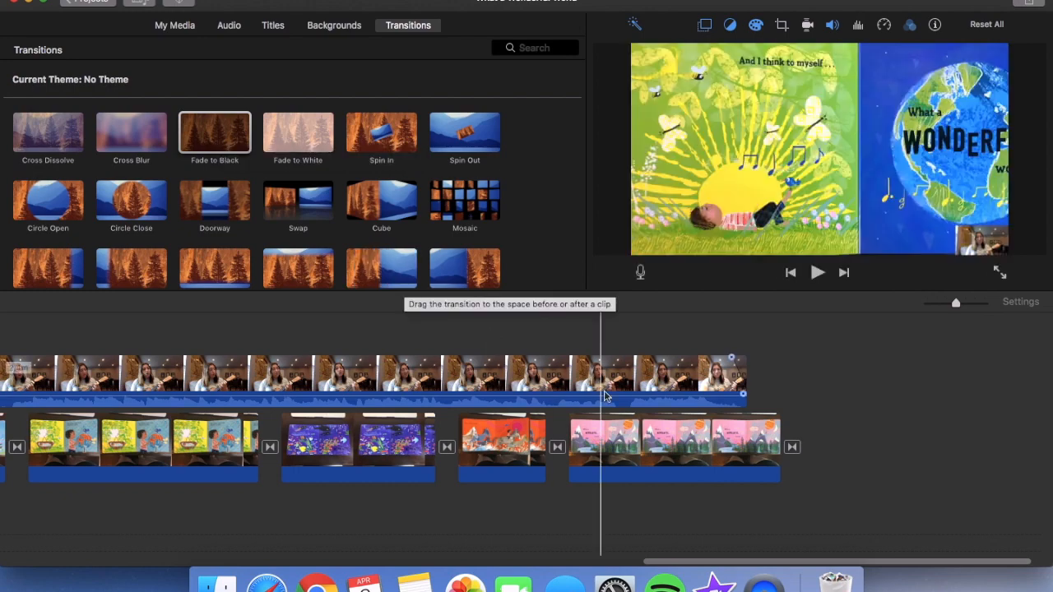
scroll(391, 381, left, 15)
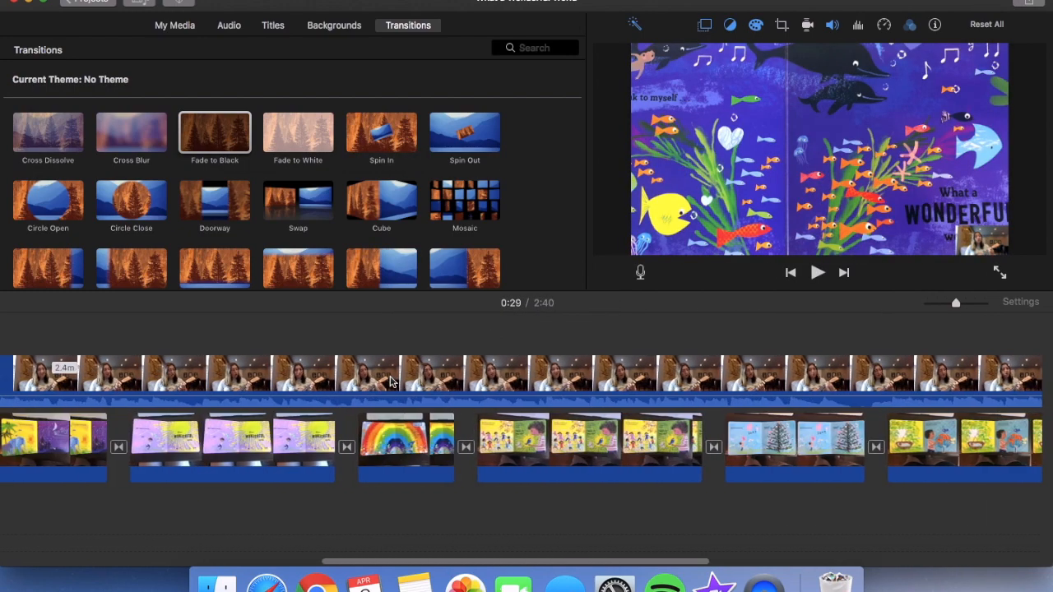